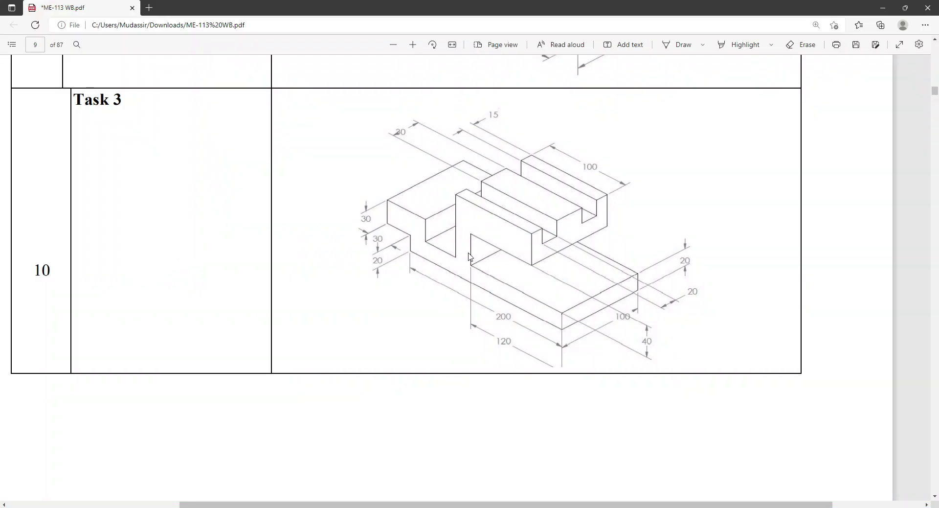
- Find the Task 4 isometric drawing on page 10 of the ME-113 workbook PDF
{"action": "scroll", "coordinate": [469, 256], "scroll_direction": "down", "scroll_amount": 5}
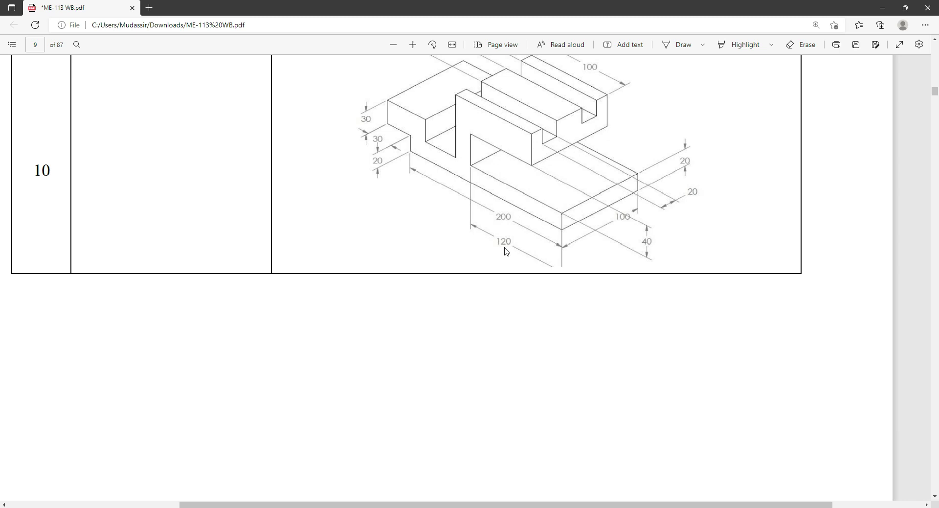
{"action": "scroll", "coordinate": [499, 226], "scroll_direction": "up", "scroll_amount": 6}
{"action": "scroll", "coordinate": [547, 228], "scroll_direction": "down", "scroll_amount": 10}
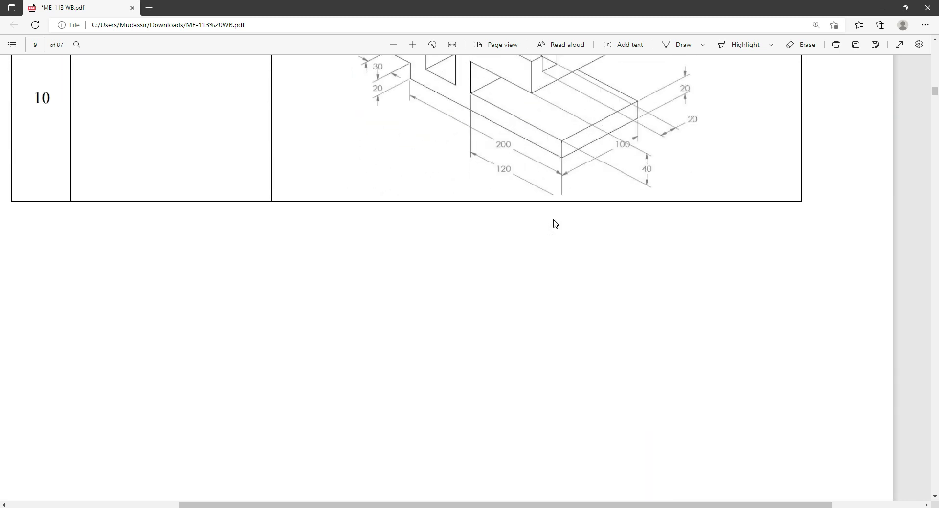
{"action": "scroll", "coordinate": [555, 224], "scroll_direction": "down", "scroll_amount": 4}
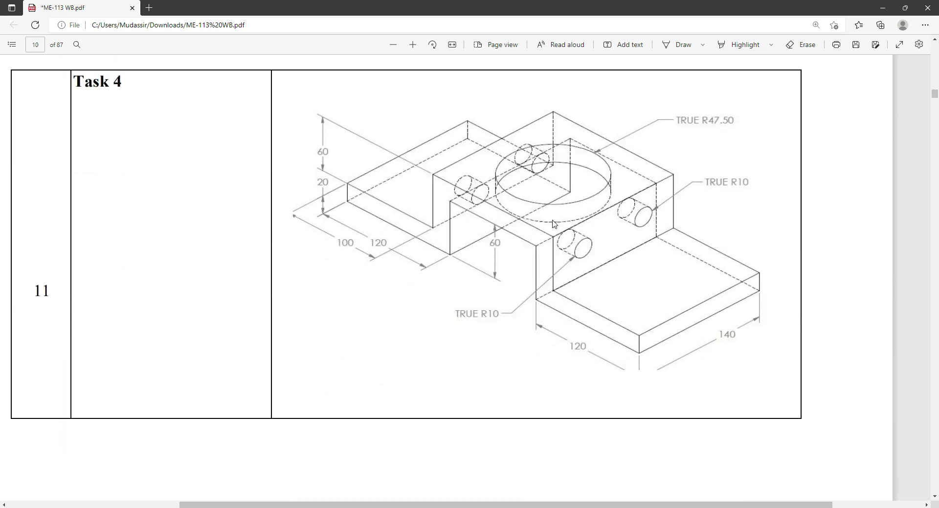
{"action": "scroll", "coordinate": [554, 224], "scroll_direction": "up", "scroll_amount": 2}
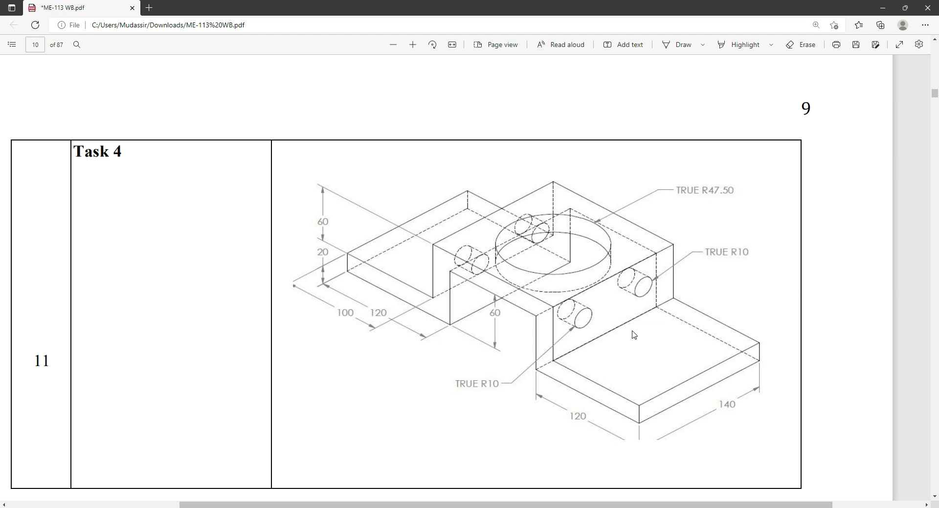
- Trace the R47.50 circle on the Task 4 drawing with a light grey pen and erase the trace
{"action": "left_click", "coordinate": [703, 45]}
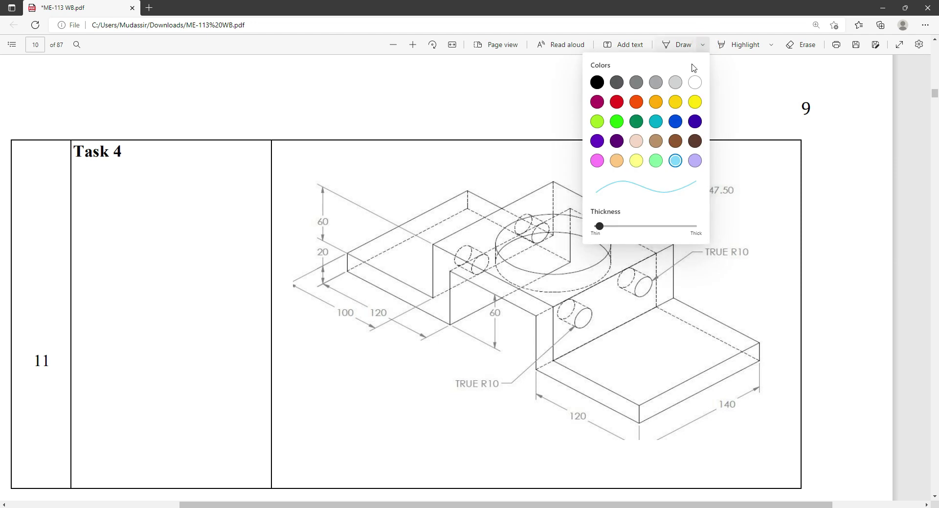
{"action": "left_click", "coordinate": [676, 82]}
{"action": "left_click", "coordinate": [754, 260]}
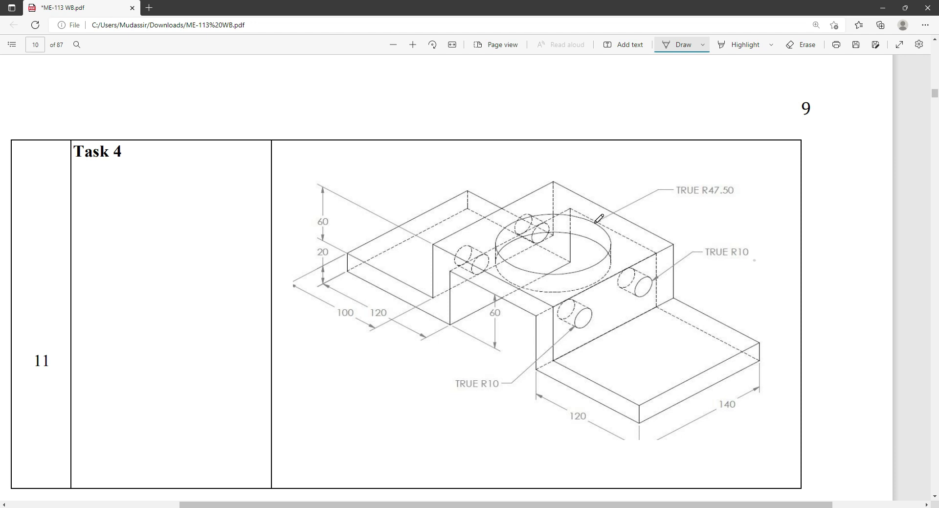
{"action": "mouse_move", "coordinate": [598, 218]}
{"action": "left_mouse_down"}
{"action": "mouse_move", "coordinate": [528, 209]}
{"action": "mouse_move", "coordinate": [506, 229]}
{"action": "mouse_move", "coordinate": [506, 263]}
{"action": "mouse_move", "coordinate": [570, 272]}
{"action": "mouse_move", "coordinate": [593, 261]}
{"action": "mouse_move", "coordinate": [610, 234]}
{"action": "mouse_move", "coordinate": [587, 228]}
{"action": "left_mouse_up"}
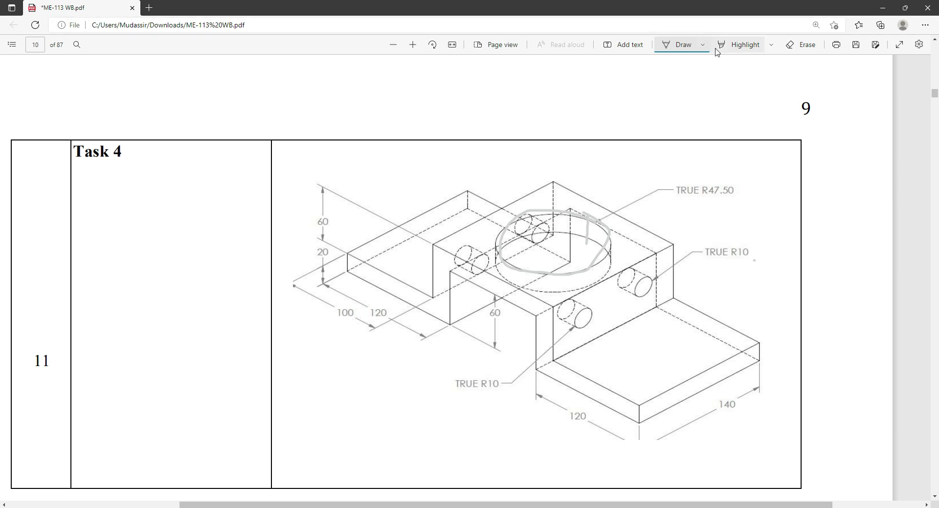
{"action": "left_click", "coordinate": [790, 44]}
{"action": "left_click", "coordinate": [593, 211]}
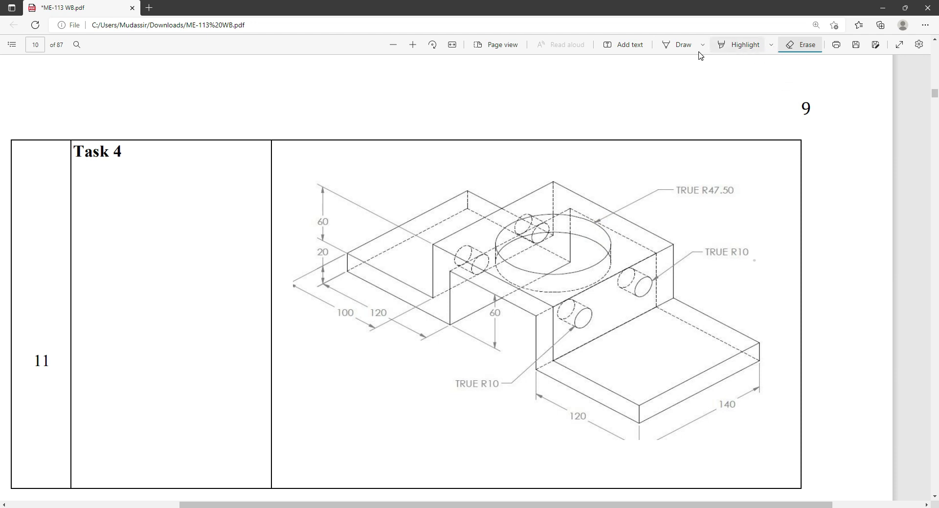
- Trace the part's stepped front profile on the Task 4 drawing with the pen and erase the trace
{"action": "left_click", "coordinate": [683, 45]}
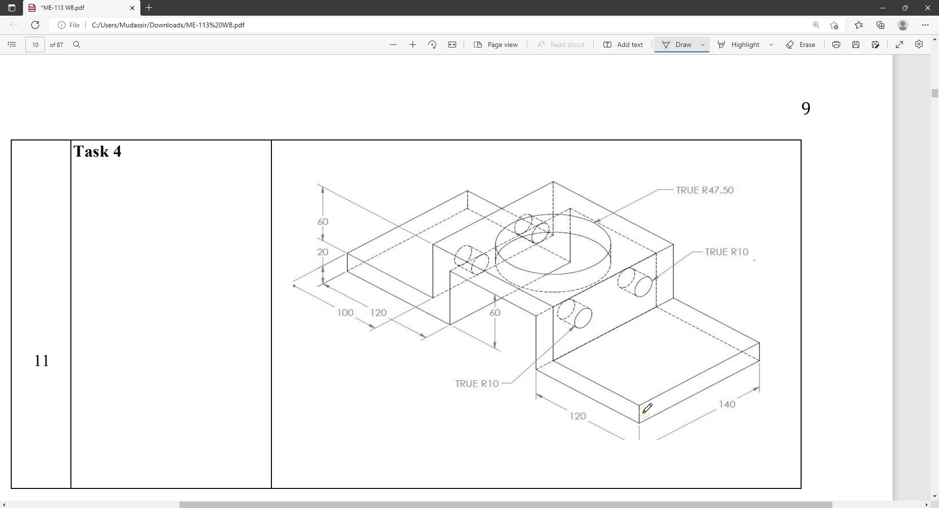
{"action": "mouse_move", "coordinate": [643, 411]}
{"action": "left_mouse_down"}
{"action": "mouse_move", "coordinate": [546, 362]}
{"action": "mouse_move", "coordinate": [531, 318]}
{"action": "mouse_move", "coordinate": [499, 296]}
{"action": "mouse_move", "coordinate": [446, 277]}
{"action": "mouse_move", "coordinate": [419, 289]}
{"action": "mouse_move", "coordinate": [364, 266]}
{"action": "left_mouse_up"}
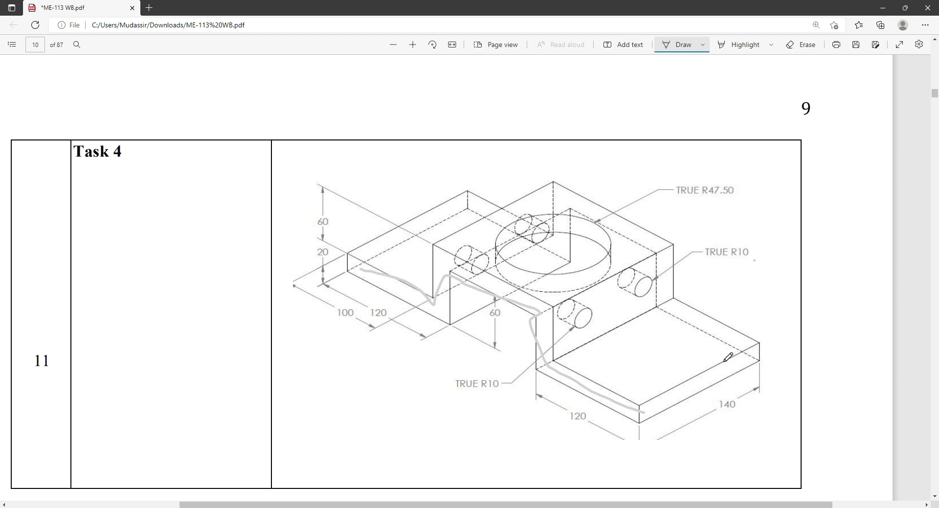
{"action": "left_click", "coordinate": [801, 44]}
{"action": "left_click_drag", "start_coordinate": [501, 252], "coordinate": [483, 315]}
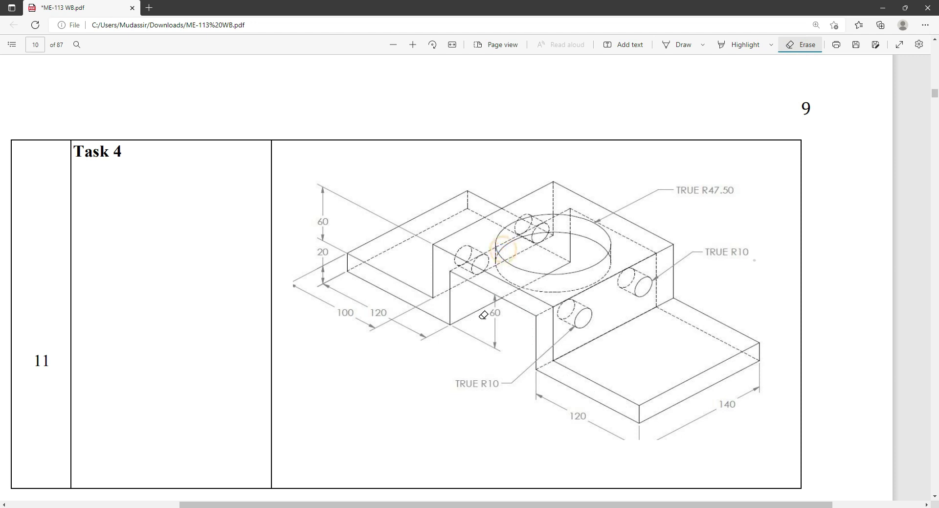
- Set the PDF highlighter colour to yellow
{"action": "left_click", "coordinate": [771, 45]}
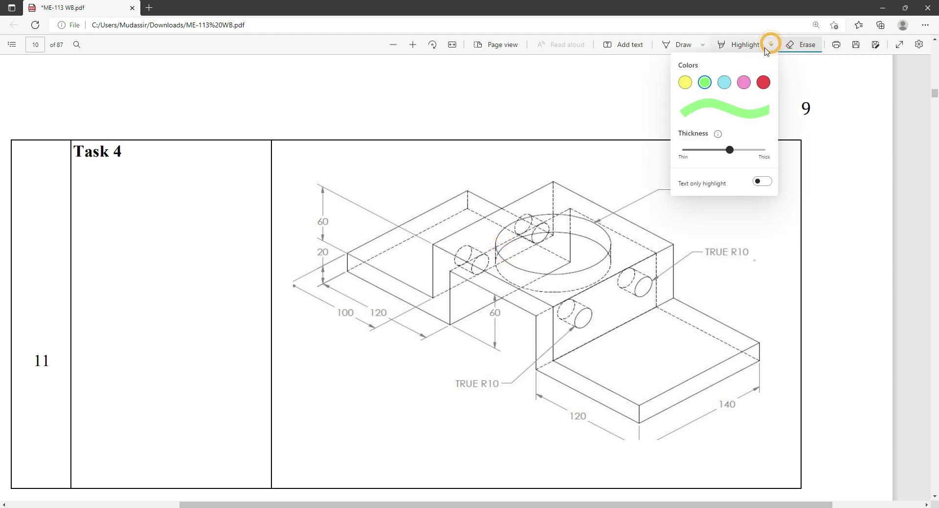
{"action": "left_click", "coordinate": [685, 83]}
{"action": "left_click", "coordinate": [777, 228]}
- Switch to SOLIDWORKS, create a new part and open a sketch on the Front Plane
{"action": "key", "text": "alt+Tab"}
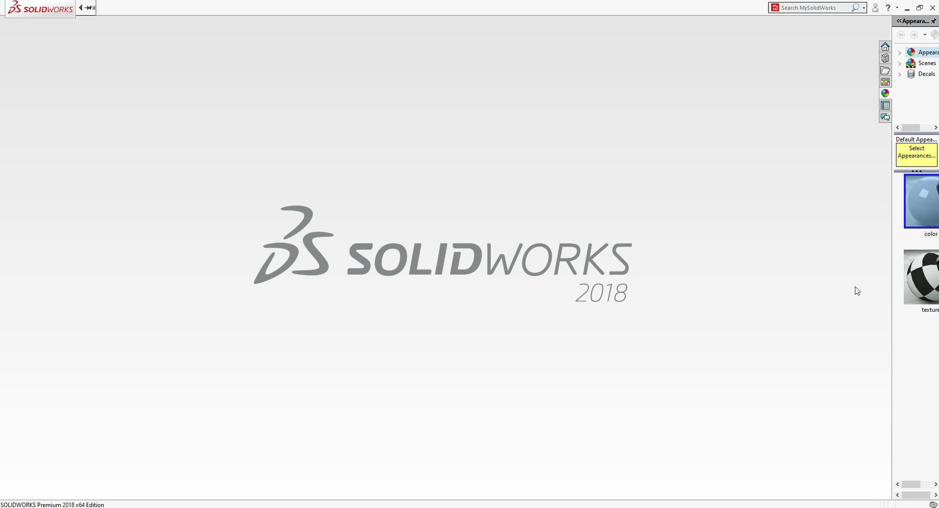
{"action": "left_click", "coordinate": [90, 7]}
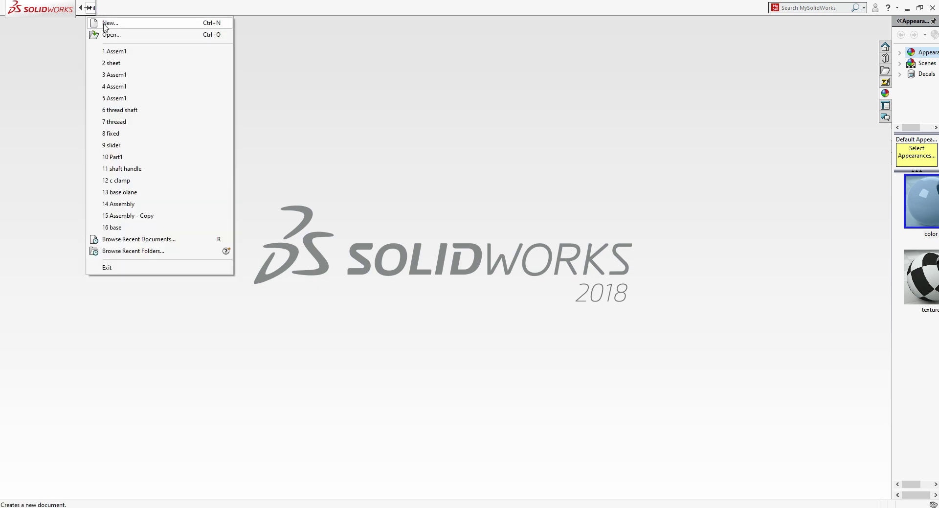
{"action": "left_click", "coordinate": [105, 23]}
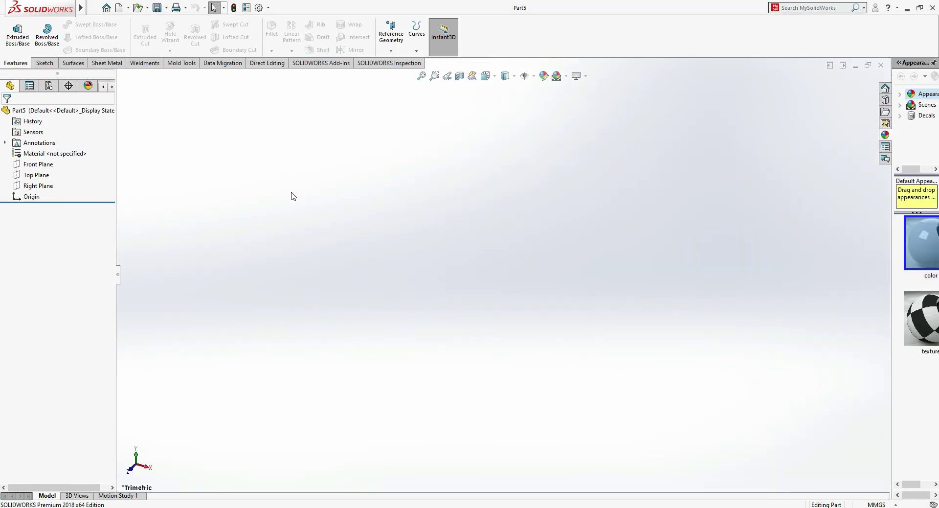
{"action": "left_click", "coordinate": [38, 164]}
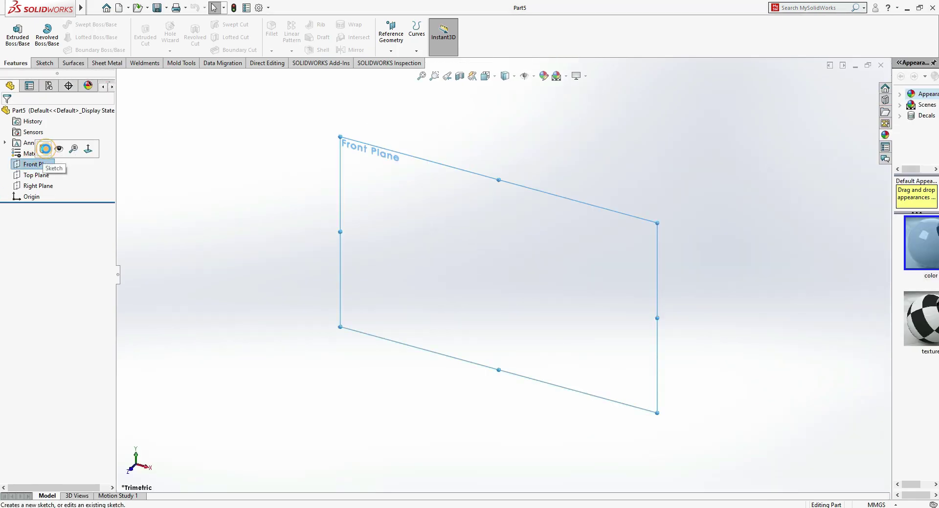
{"action": "left_click", "coordinate": [87, 146]}
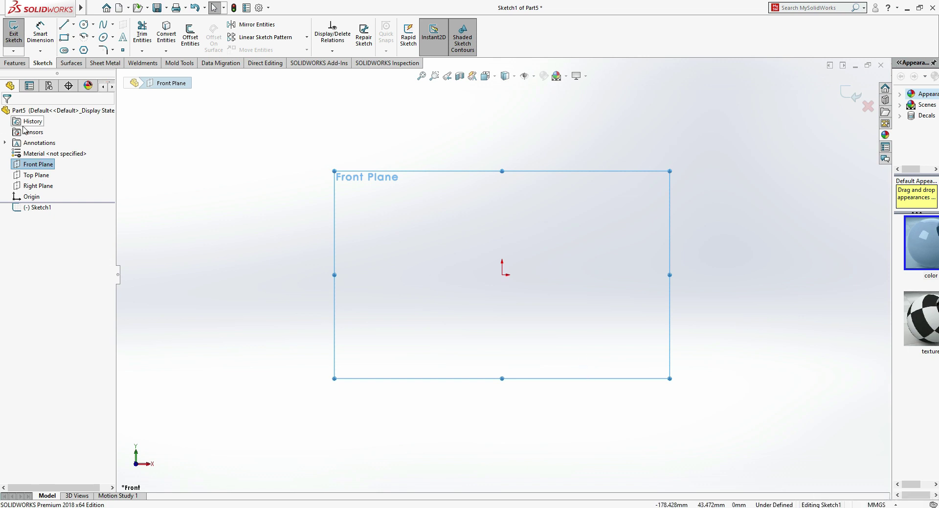
- Highlight the lower front corner at the 20 mm end edge of the PDF drawing and return to SOLIDWORKS
{"action": "key", "text": "alt+Tab"}
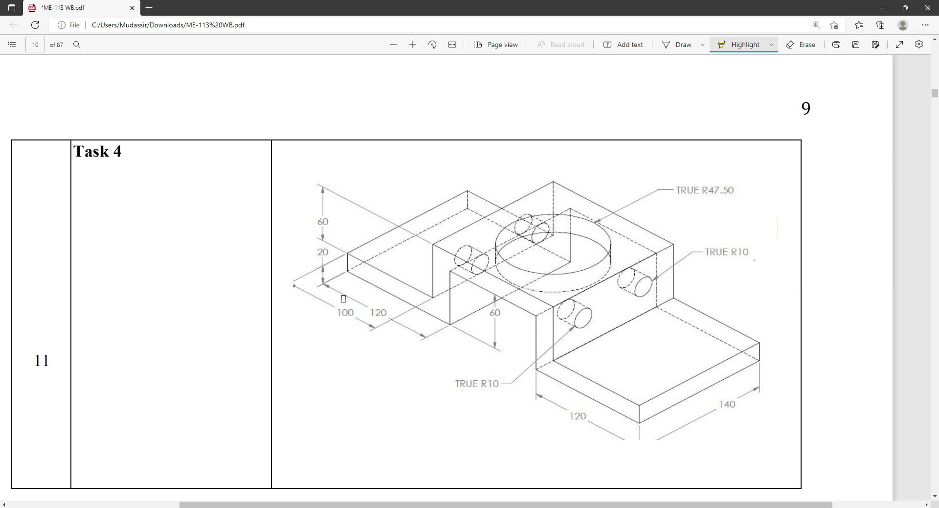
{"action": "left_click", "coordinate": [349, 271]}
{"action": "key", "text": "alt+Tab"}
- Sketch the profile's lower outline from the origin, with a raised recess about 61.5 mm wide and a final horizontal line about 70 mm long
{"action": "left_click", "coordinate": [63, 25]}
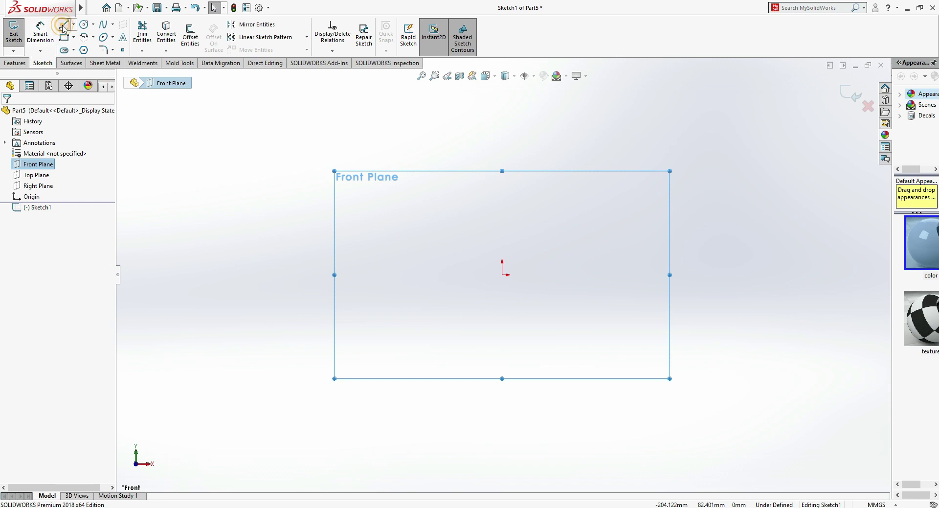
{"action": "left_click", "coordinate": [502, 274]}
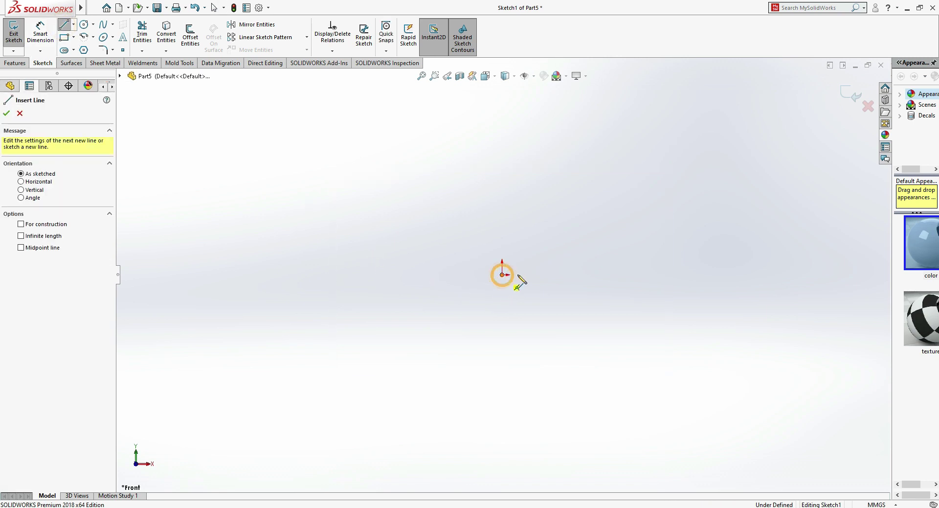
{"action": "left_click", "coordinate": [620, 274]}
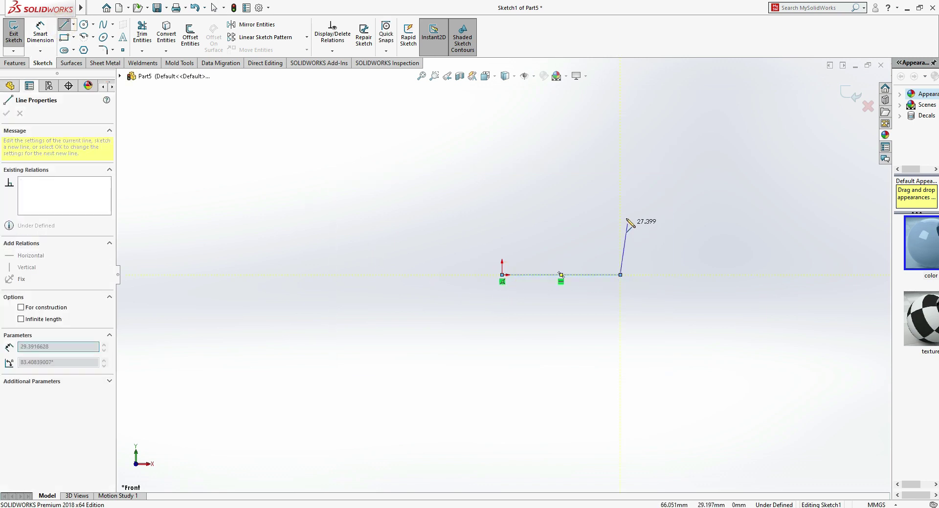
{"action": "left_click", "coordinate": [620, 215]}
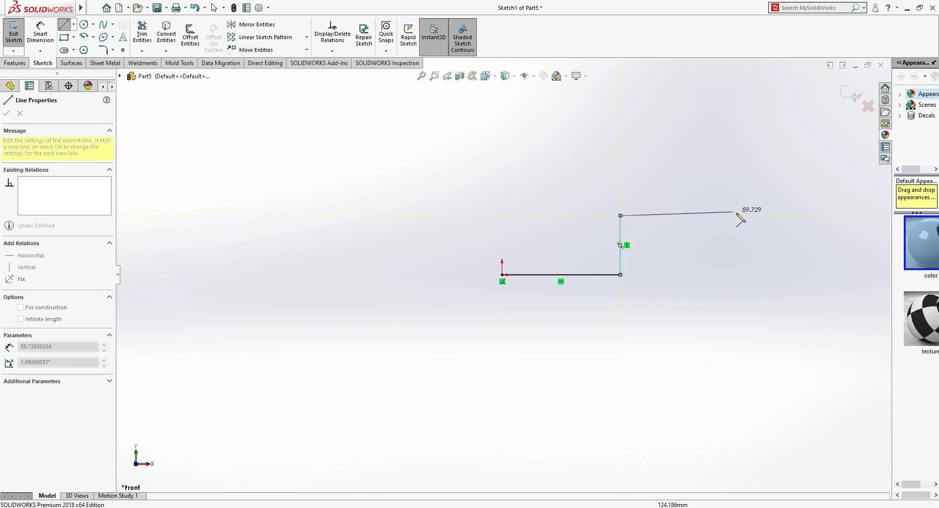
{"action": "left_click", "coordinate": [736, 215]}
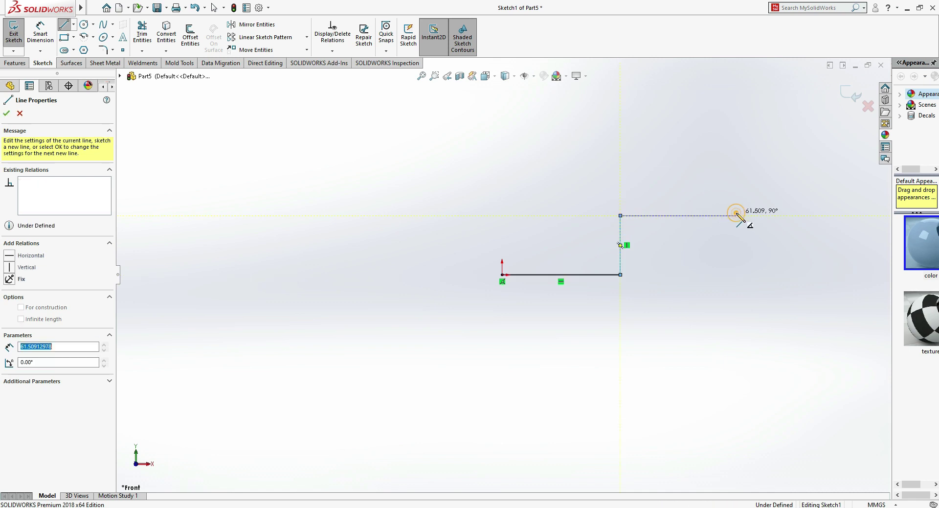
{"action": "left_click", "coordinate": [737, 275]}
{"action": "double_click", "coordinate": [869, 275]}
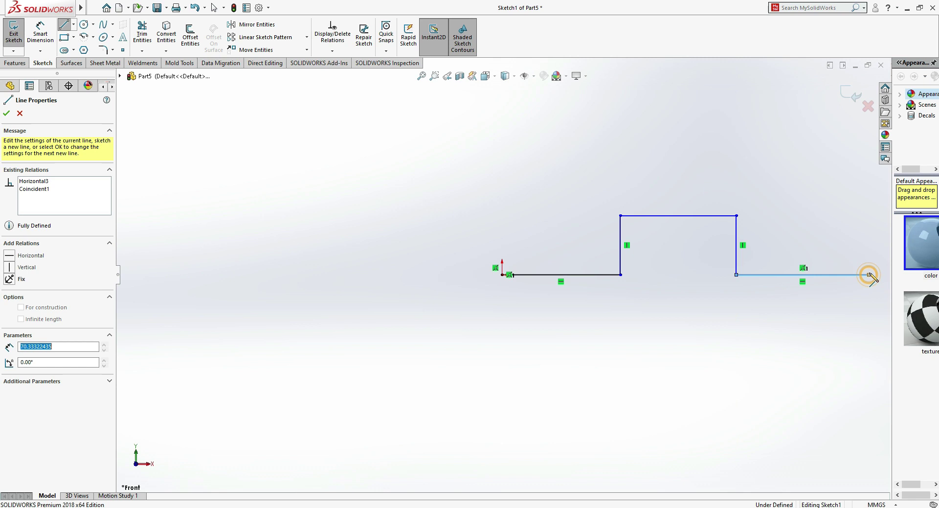
- Sketch the stepped upper outline from an end edge about 15.6 mm high, closing at the origin with an edge about 10 mm high
{"action": "left_click", "coordinate": [869, 275]}
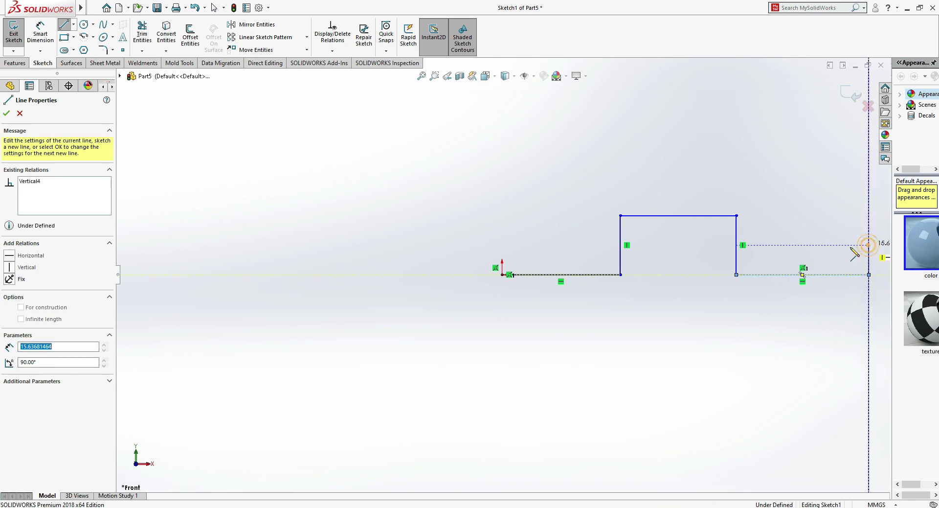
{"action": "left_click", "coordinate": [869, 245]}
{"action": "left_click", "coordinate": [761, 245]}
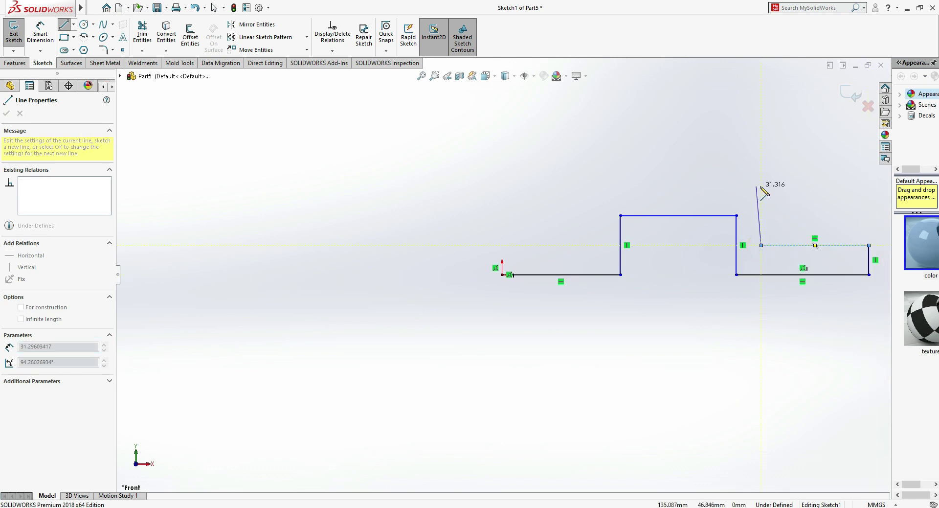
{"action": "left_click", "coordinate": [761, 186]}
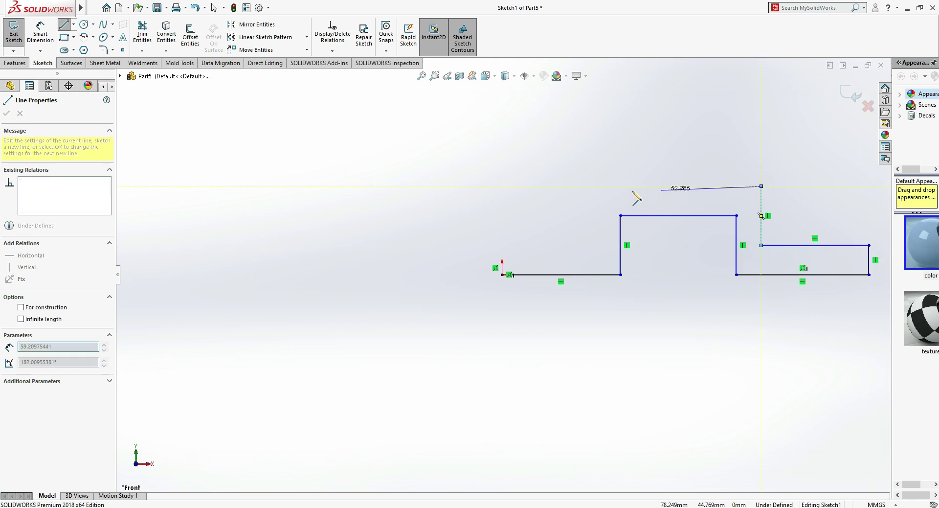
{"action": "left_click", "coordinate": [605, 186]}
{"action": "left_click", "coordinate": [605, 255]}
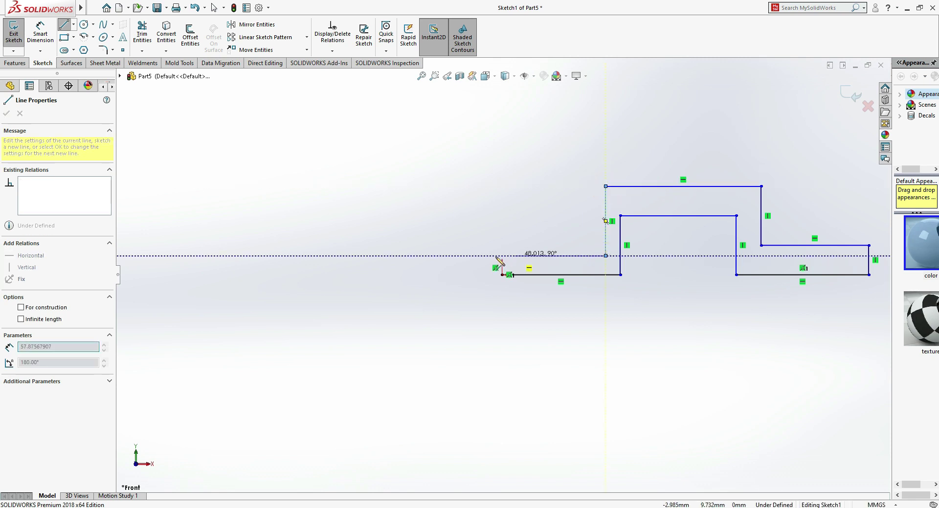
{"action": "left_click", "coordinate": [502, 256]}
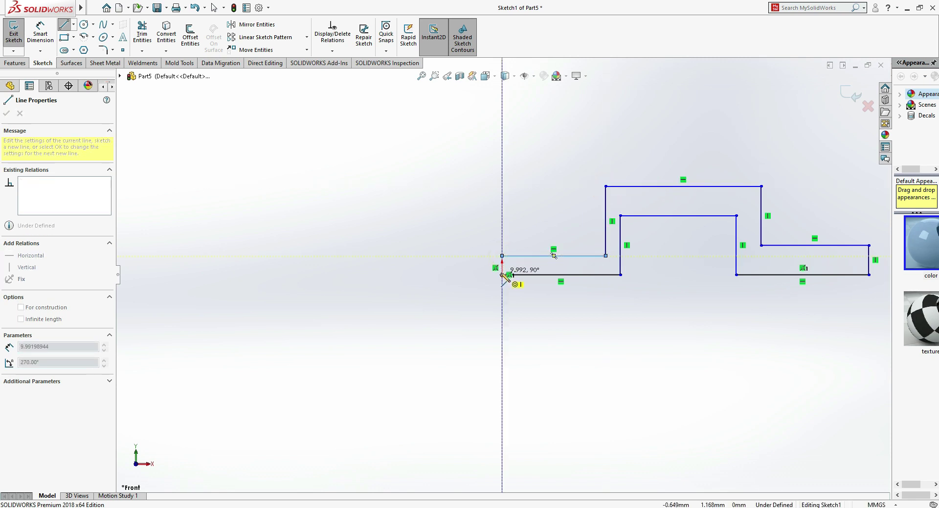
{"action": "left_click", "coordinate": [503, 275]}
{"action": "key", "text": "Escape"}
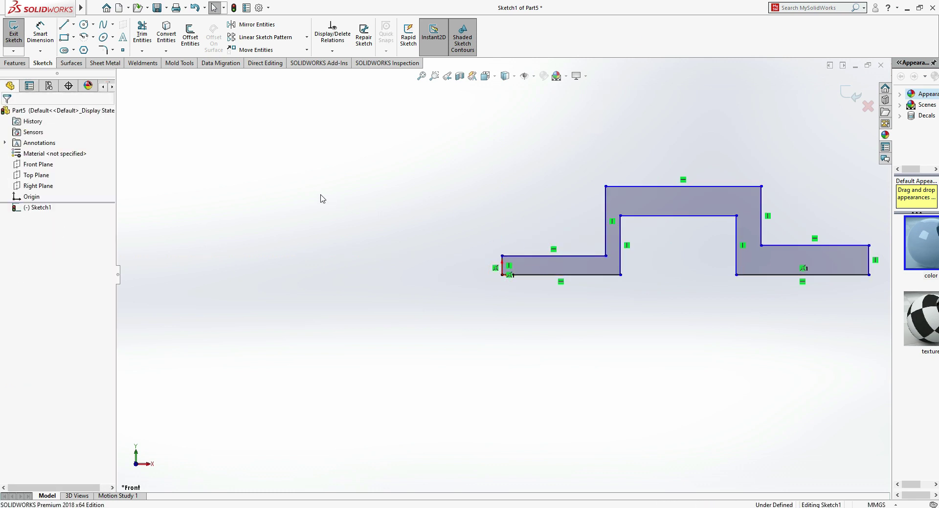
- Check the Task 4 drawing in the PDF, then start Smart Dimension in SOLIDWORKS with the whole profile fitted in view
{"action": "key", "text": "alt+Tab"}
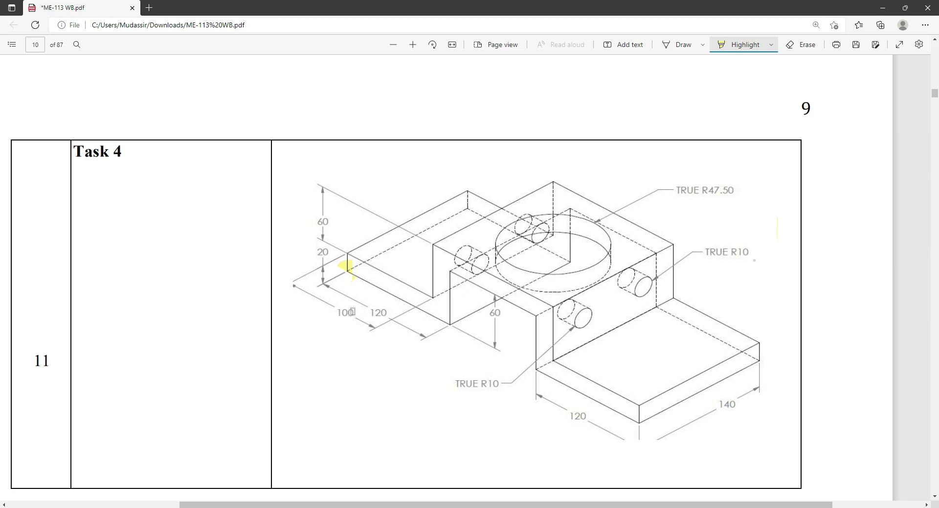
{"action": "key", "text": "alt+Tab"}
{"action": "key", "text": "alt+Tab"}
{"action": "key", "text": "alt+Tab"}
{"action": "left_click", "coordinate": [40, 32]}
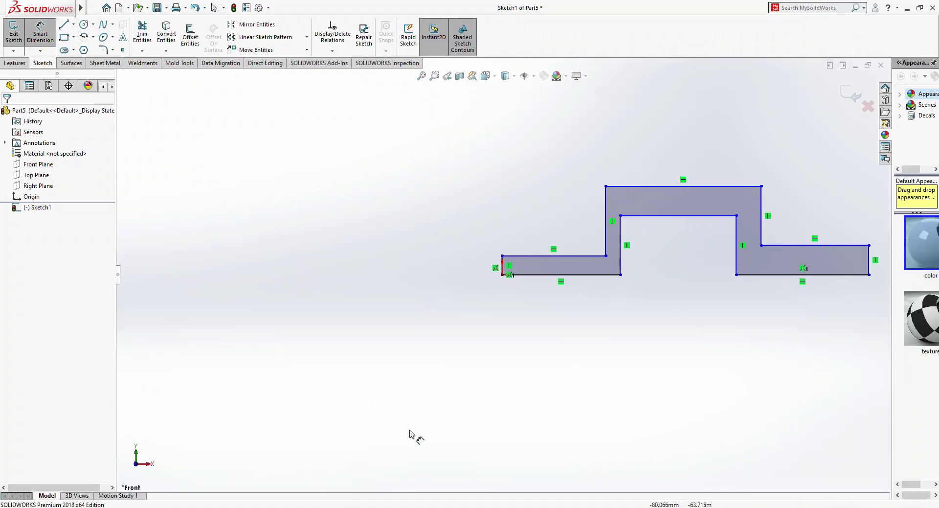
{"action": "left_click", "coordinate": [420, 78]}
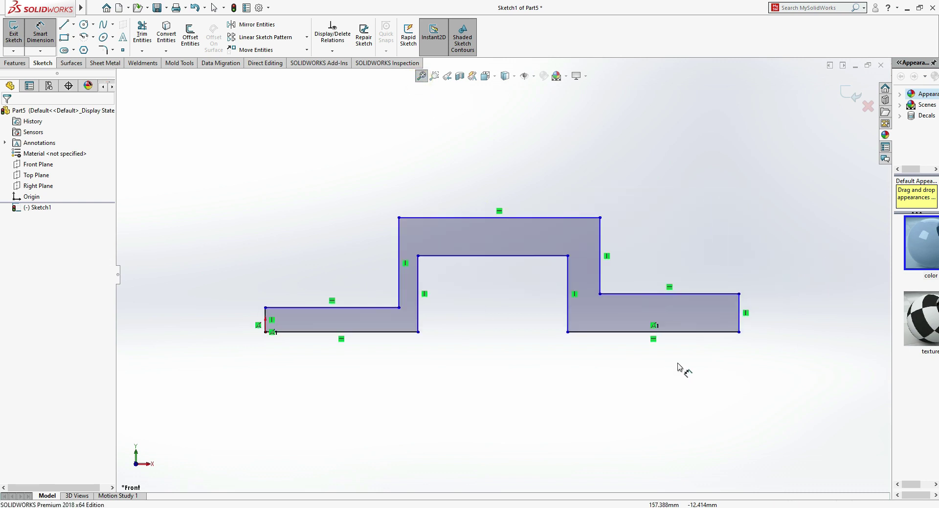
- Switch to the PDF and highlight the 120 dimension beside the 100 dimension on the Task 4 drawing
{"action": "key", "text": "alt+Tab"}
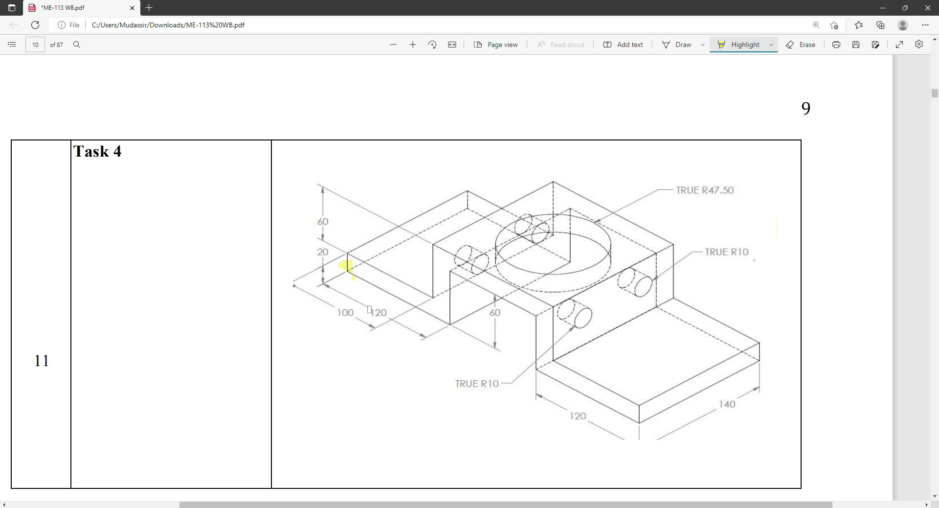
{"action": "left_click_drag", "start_coordinate": [370, 309], "coordinate": [393, 315]}
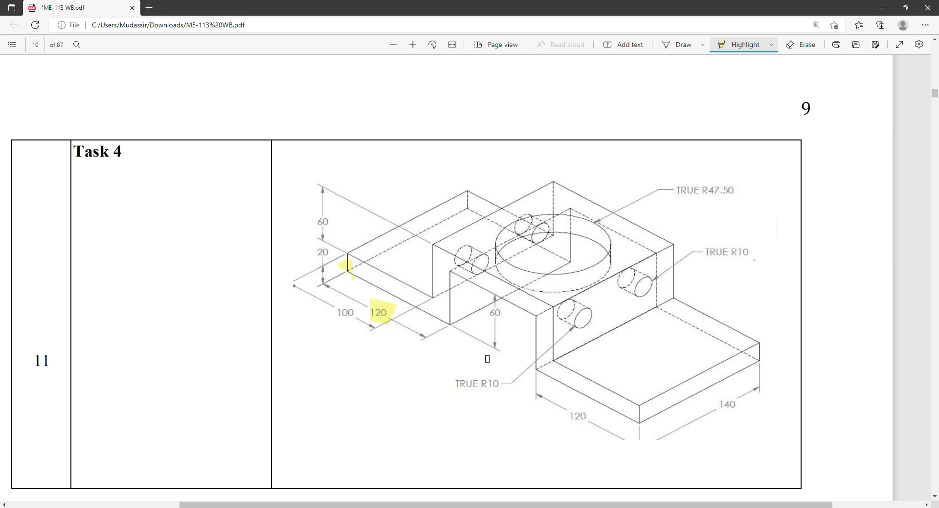
- Switch to SOLIDWORKS and dimension the profile's bottom line starting at the origin to 120 mm
{"action": "key", "text": "alt+Tab"}
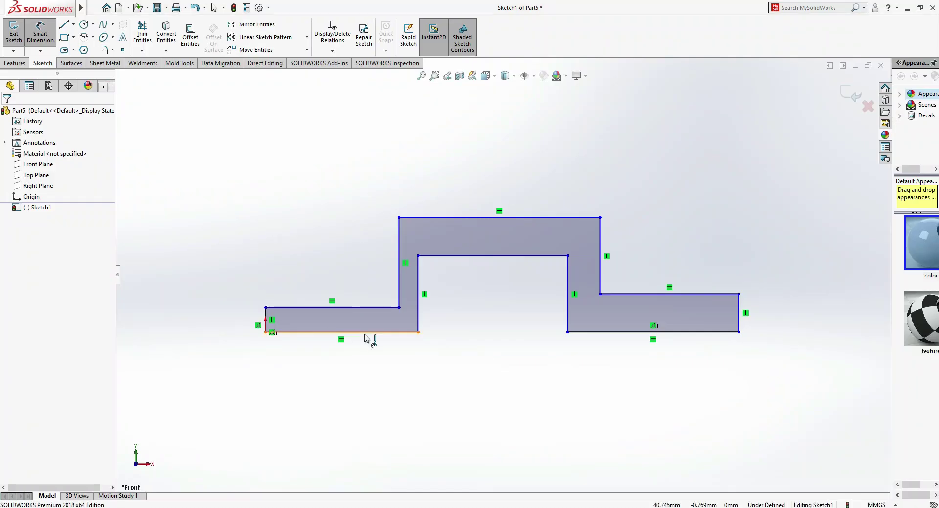
{"action": "left_click", "coordinate": [362, 332]}
{"action": "left_click", "coordinate": [362, 368]}
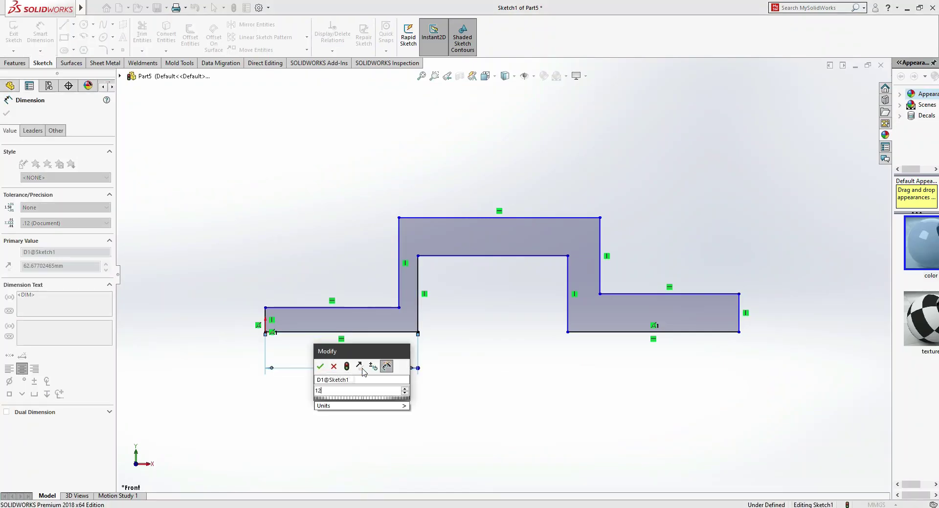
{"action": "type", "text": "120"}
{"action": "key", "text": "Return"}
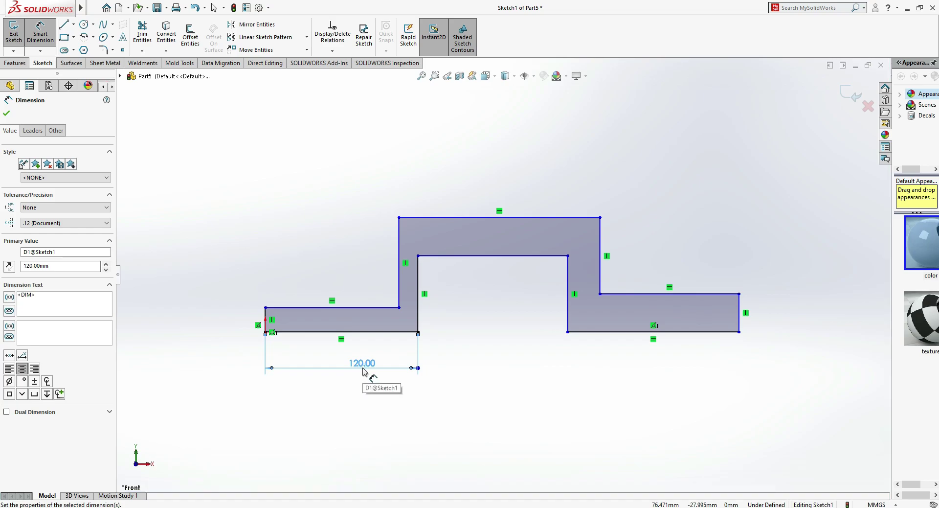
- Switch to the PDF and highlight the 100 dimension and the front face of the corresponding flange on the Task 4 drawing
{"action": "key", "text": "alt+Tab"}
{"action": "left_click_drag", "start_coordinate": [337, 313], "coordinate": [357, 315]}
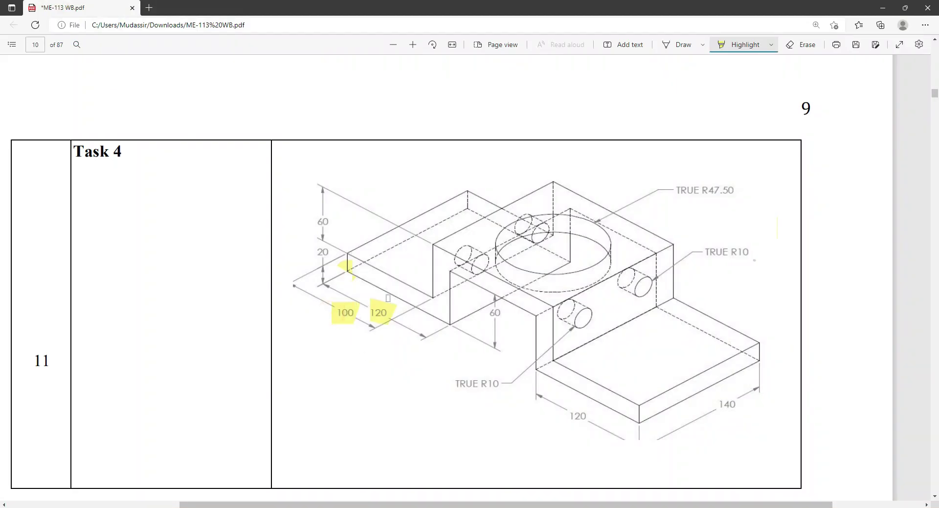
{"action": "left_click_drag", "start_coordinate": [436, 297], "coordinate": [351, 265]}
- Return to SOLIDWORKS and dimension the top edge of the flange at the origin end to 100 mm
{"action": "key", "text": "alt+Tab"}
{"action": "left_click", "coordinate": [343, 307]}
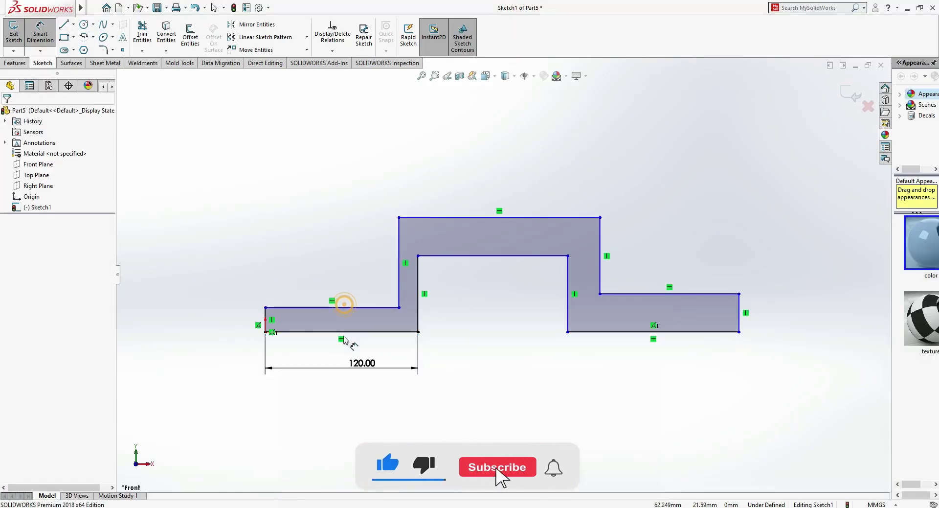
{"action": "left_click", "coordinate": [351, 307]}
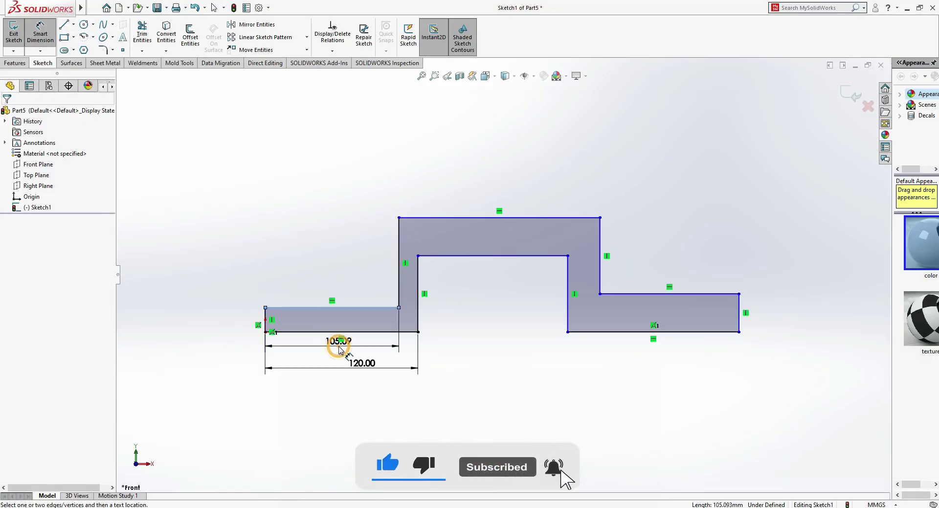
{"action": "left_click", "coordinate": [341, 349]}
{"action": "type", "text": "100"}
{"action": "key", "text": "Return"}
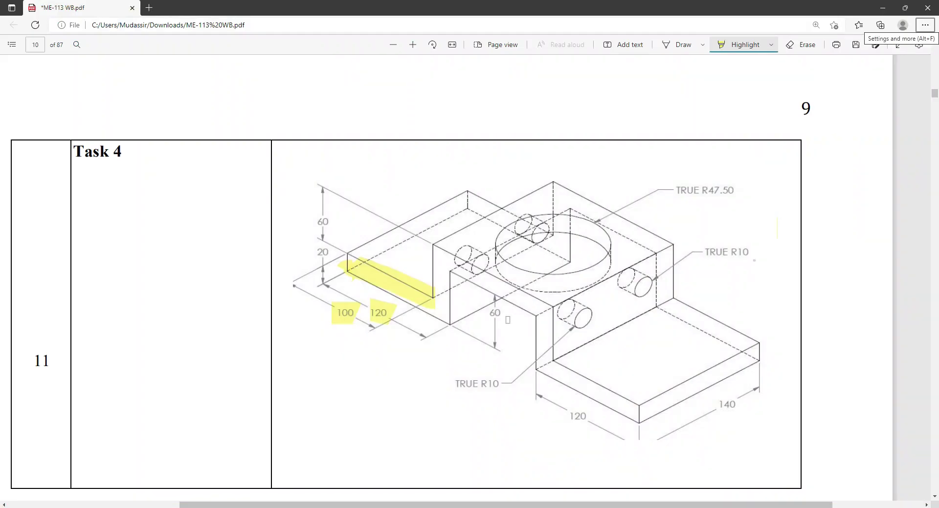
- Highlight the recess's 60 dimension in the PDF and set the recess's inner vertical edge nearest the origin to 60 mm in SOLIDWORKS
{"action": "left_click_drag", "start_coordinate": [495, 308], "coordinate": [496, 325]}
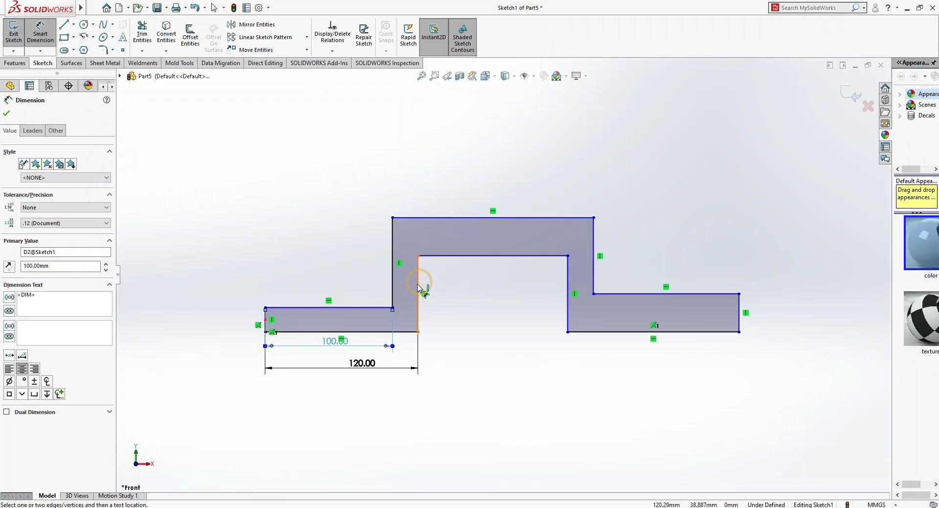
{"action": "left_click", "coordinate": [418, 279]}
{"action": "left_click", "coordinate": [451, 296]}
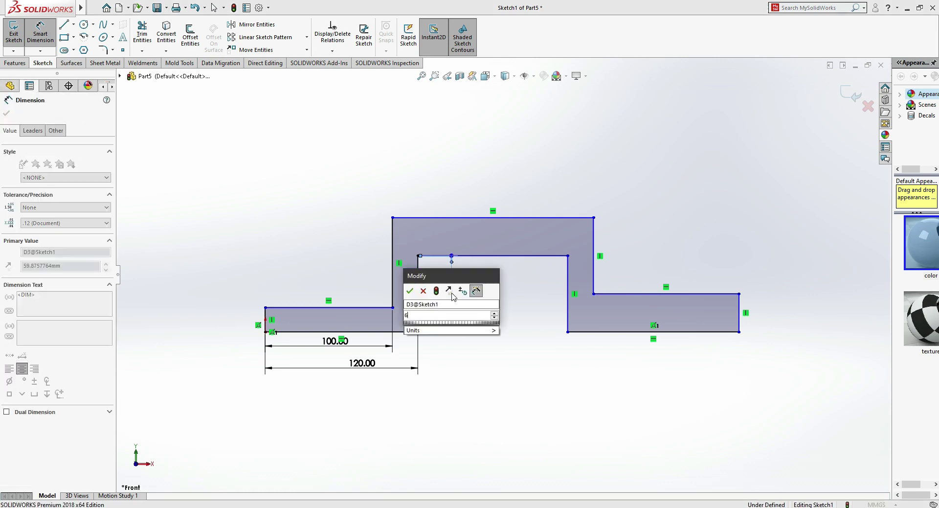
{"action": "key", "text": "Return"}
- Check the Task 4 drawing in the PDF and dimension the bottom line of the flange opposite the origin to 120 mm in SOLIDWORKS
{"action": "key", "text": "alt+Tab"}
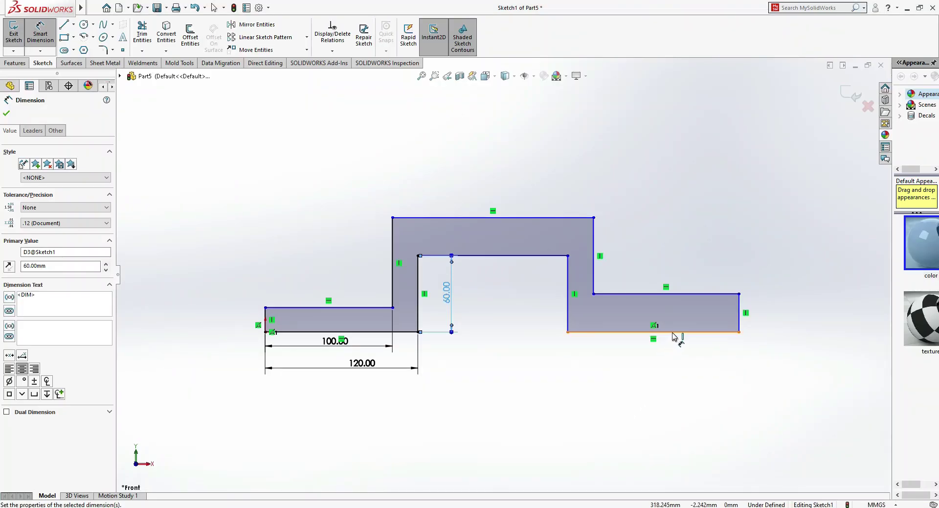
{"action": "left_click", "coordinate": [674, 333]}
{"action": "left_click", "coordinate": [656, 369]}
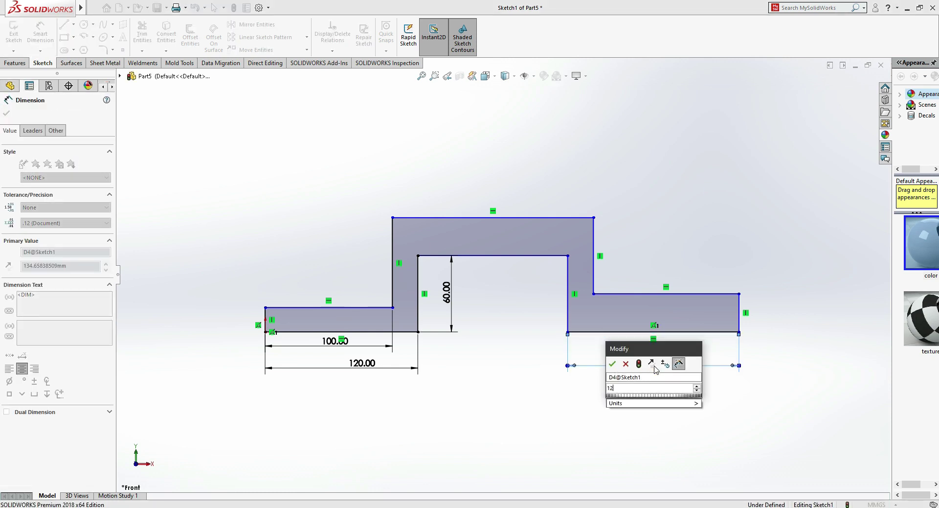
{"action": "type", "text": "120"}
{"action": "key", "text": "Return"}
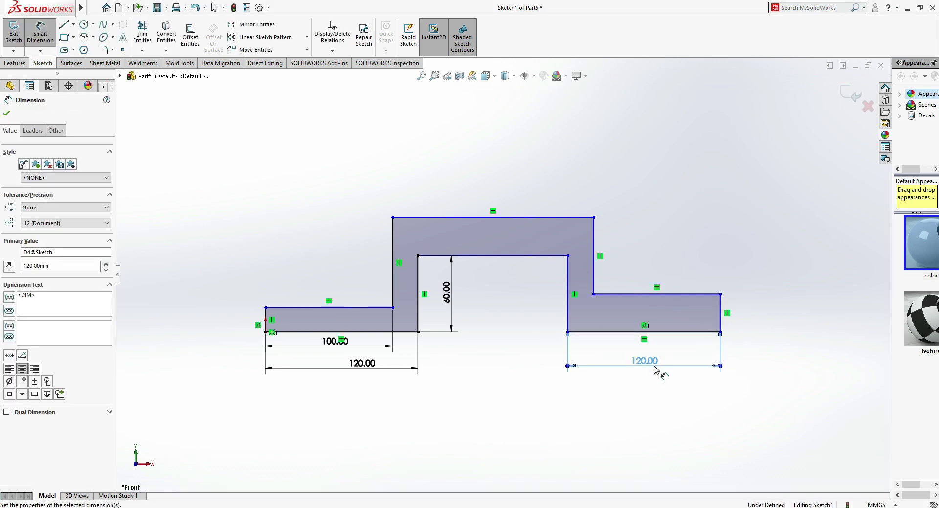
- Check the drawing in the PDF again and dimension the top edge of the flange opposite the origin to 100 mm in SOLIDWORKS
{"action": "key", "text": "alt+Tab"}
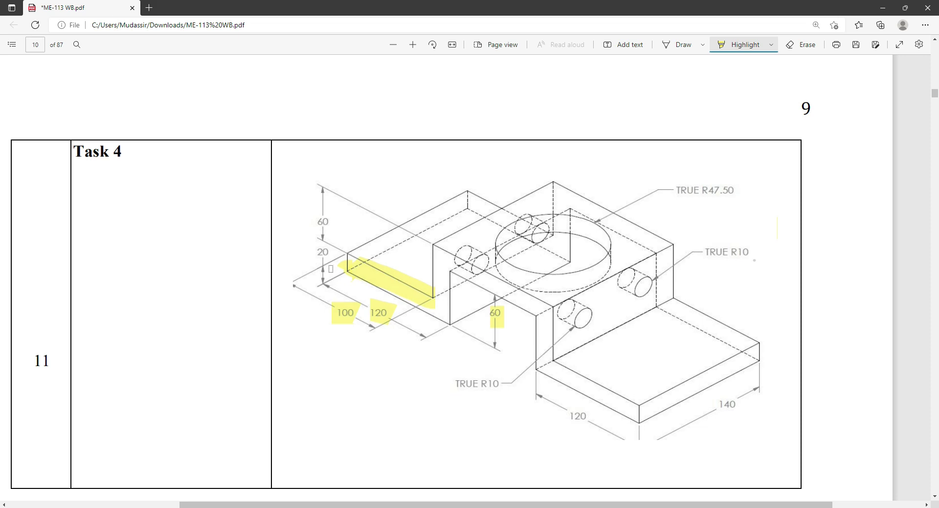
{"action": "key", "text": "alt+Tab"}
{"action": "left_click", "coordinate": [629, 294]}
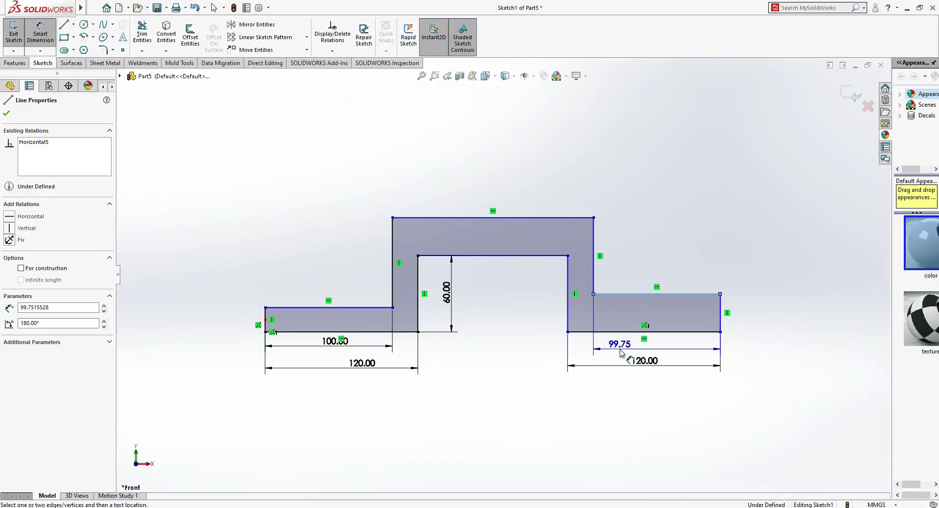
{"action": "left_click", "coordinate": [621, 352]}
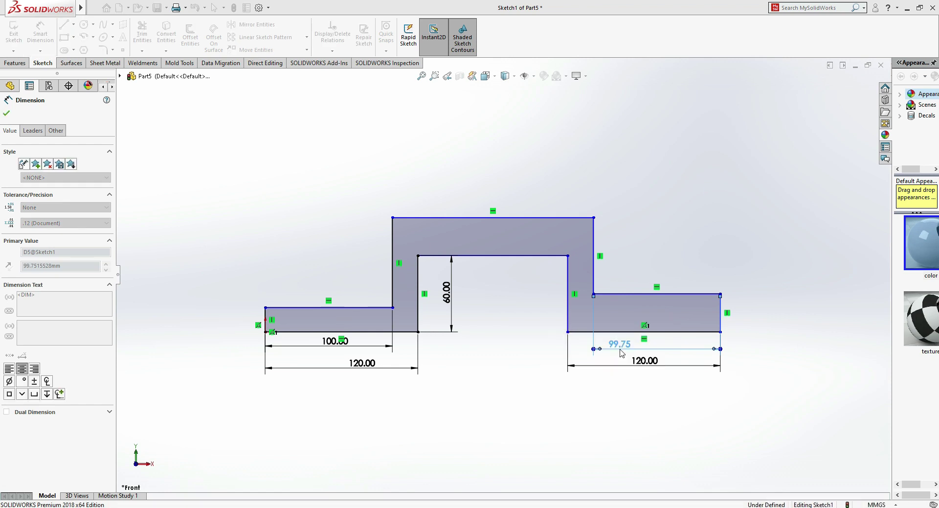
{"action": "type", "text": "100"}
{"action": "key", "text": "Return"}
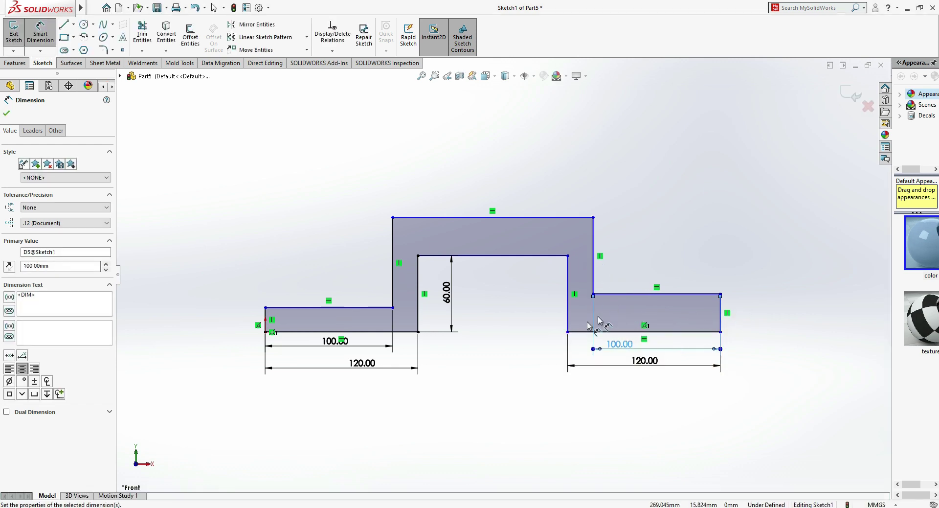
- Highlight the 20 dimension in the PDF and set the vertical end edge at the origin to 20 mm in SOLIDWORKS
{"action": "key", "text": "alt+Tab"}
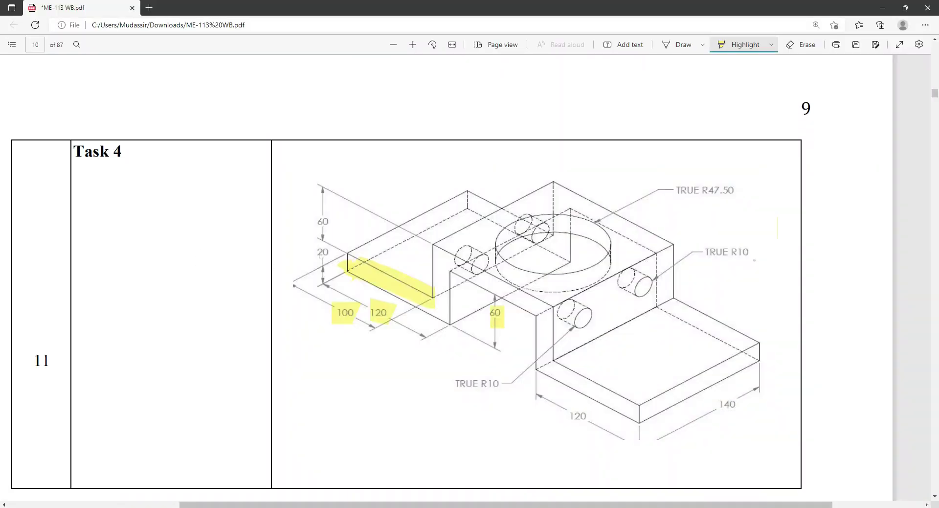
{"action": "left_click_drag", "start_coordinate": [336, 259], "coordinate": [314, 253]}
{"action": "key", "text": "alt+Tab"}
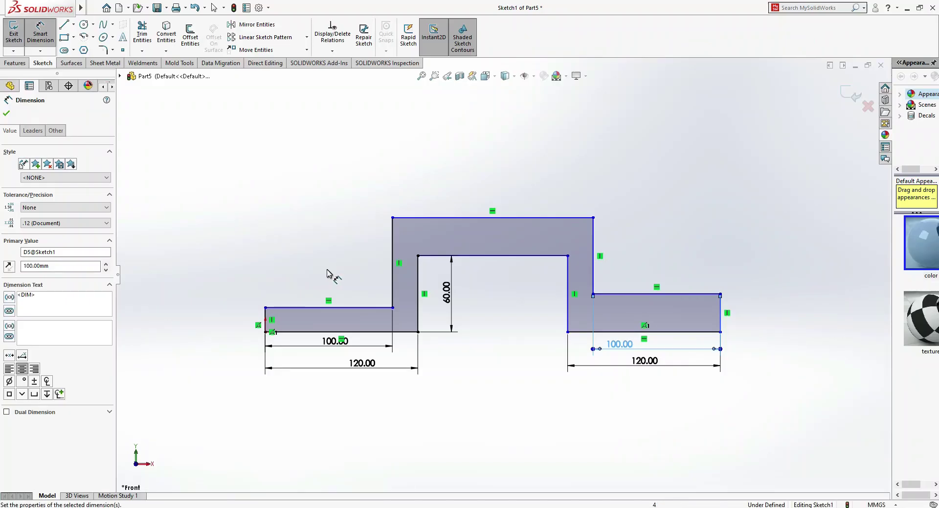
{"action": "left_click", "coordinate": [266, 317]}
{"action": "left_click", "coordinate": [241, 331]}
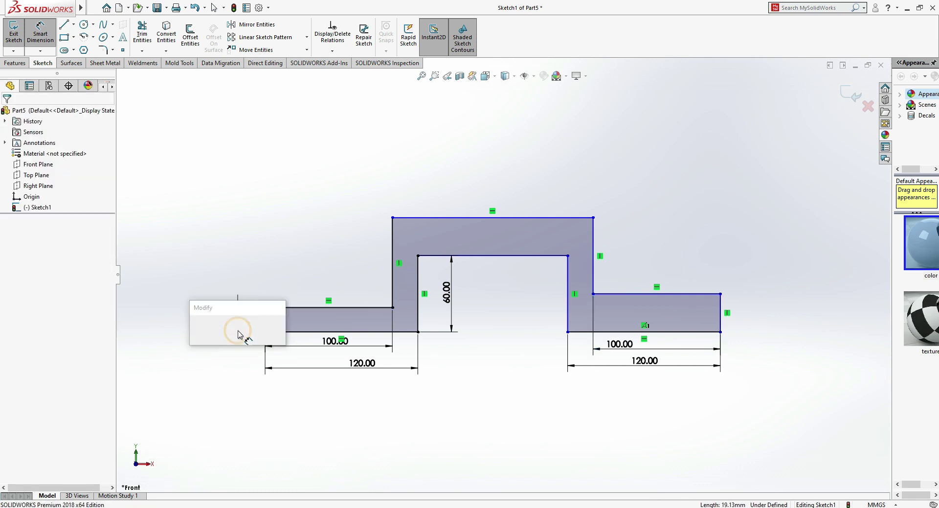
{"action": "type", "text": "20"}
{"action": "key", "text": "Return"}
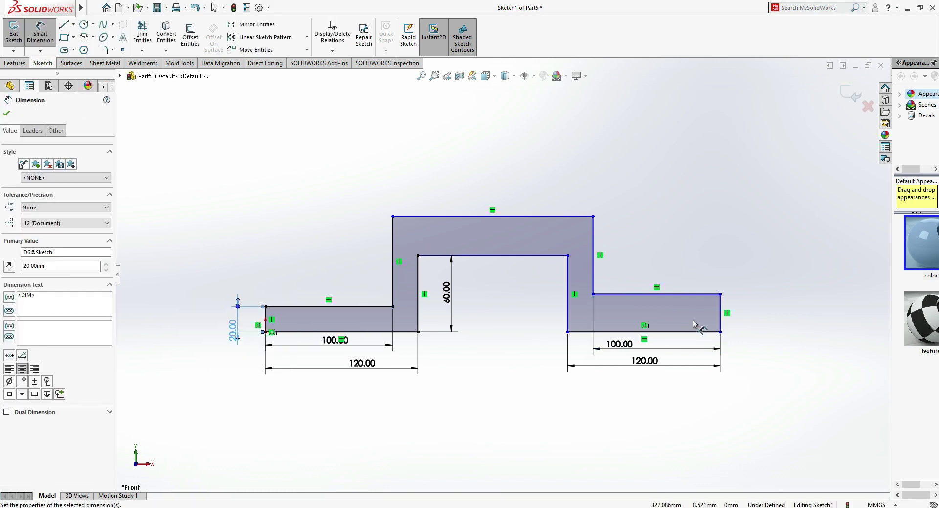
- Dimension the vertical end edge of the flange opposite the origin to 20 mm
{"action": "left_click", "coordinate": [722, 317]}
{"action": "left_click", "coordinate": [747, 365]}
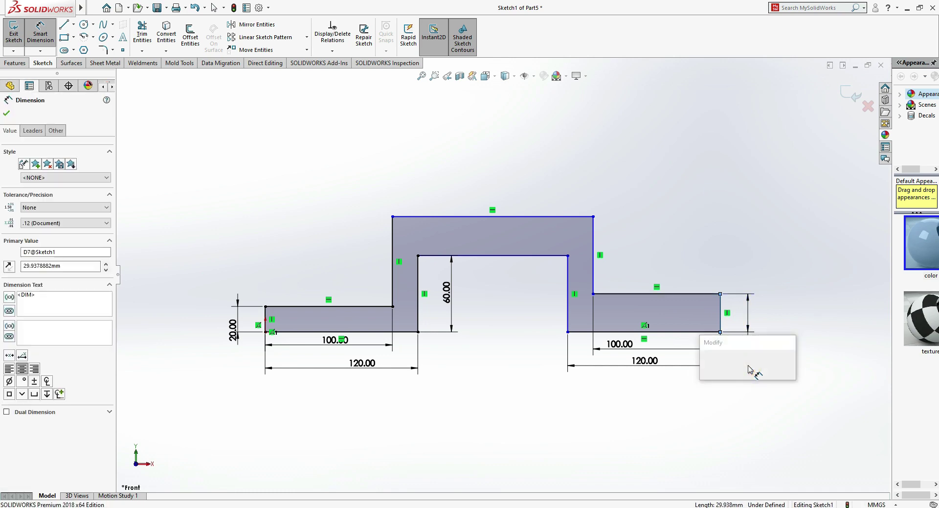
{"action": "type", "text": "20"}
{"action": "key", "text": "Return"}
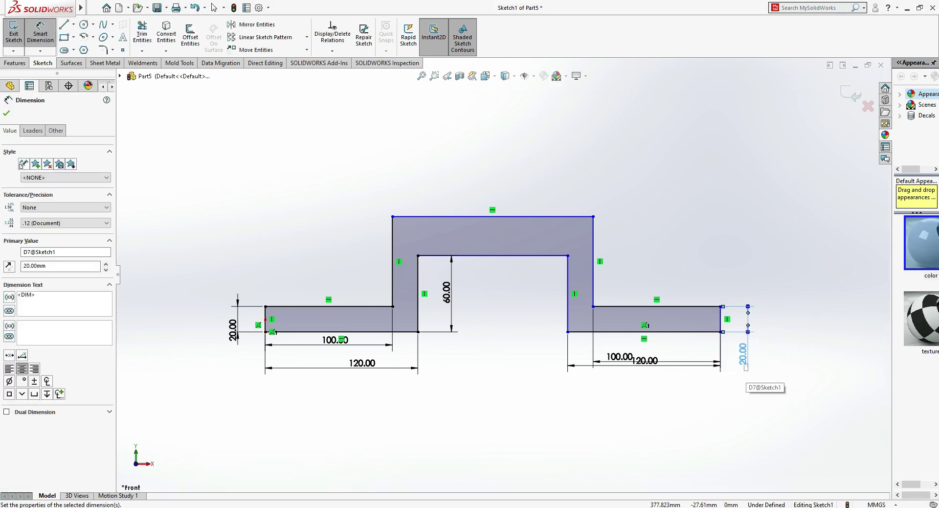
- Check the step height in the PDF and dimension the outer vertical edge above the origin-side flange to 60 mm in SOLIDWORKS
{"action": "key", "text": "alt+Tab"}
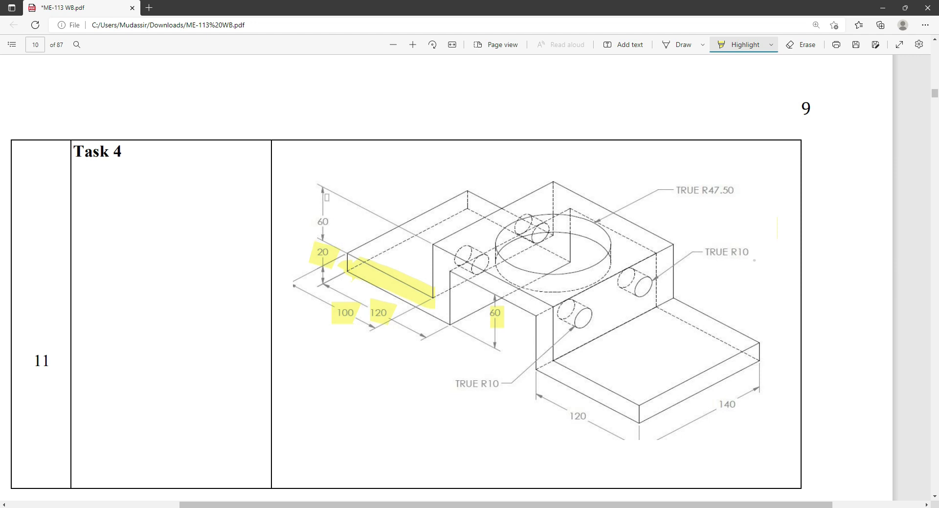
{"action": "key", "text": "alt+Tab"}
{"action": "left_click", "coordinate": [393, 262]}
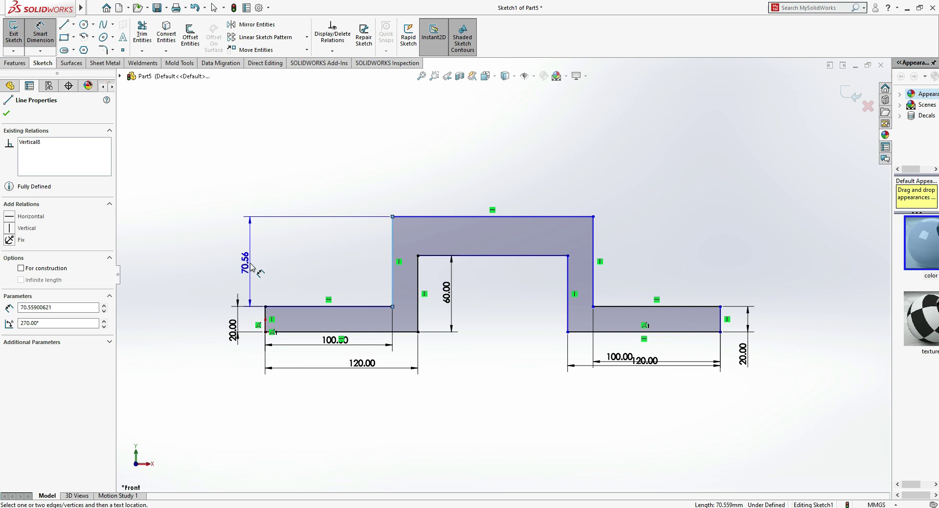
{"action": "left_click", "coordinate": [251, 265]}
{"action": "key", "text": "Return"}
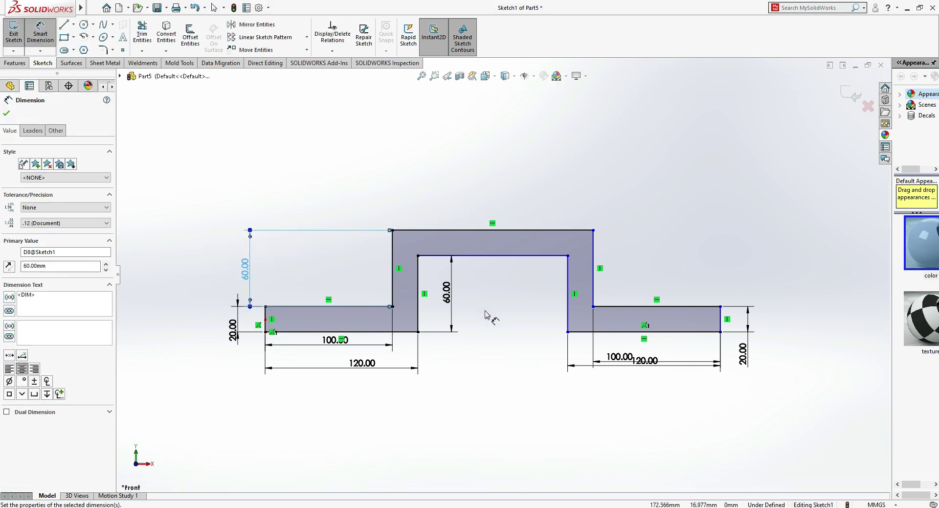
- Highlight the TRUE R47.50 callout on the PDF drawing and handwrite "Radius" above it with the Draw pen
{"action": "key", "text": "alt+Tab"}
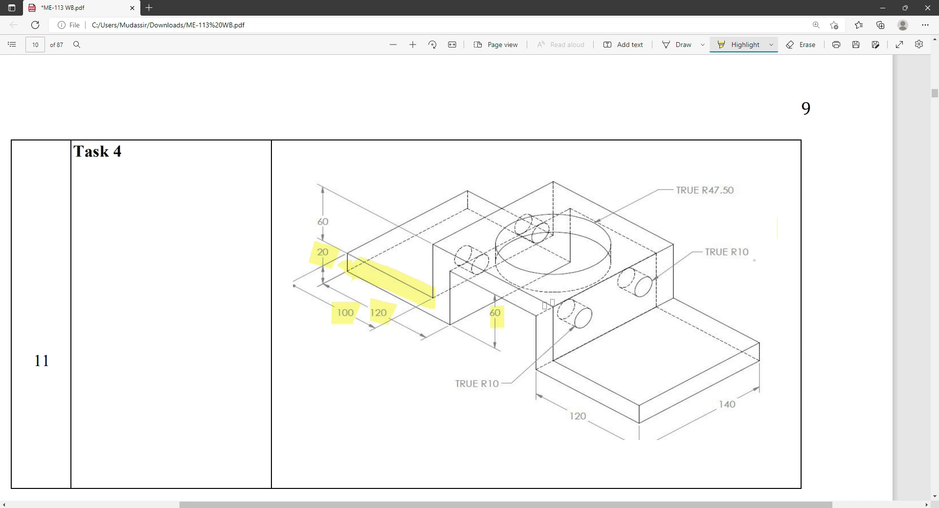
{"action": "key", "text": "alt+Tab"}
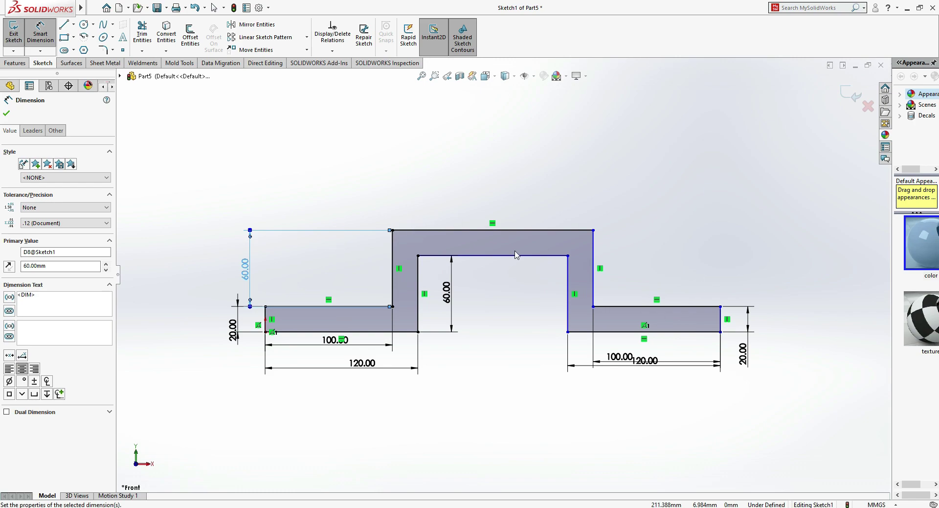
{"action": "key", "text": "alt+Tab"}
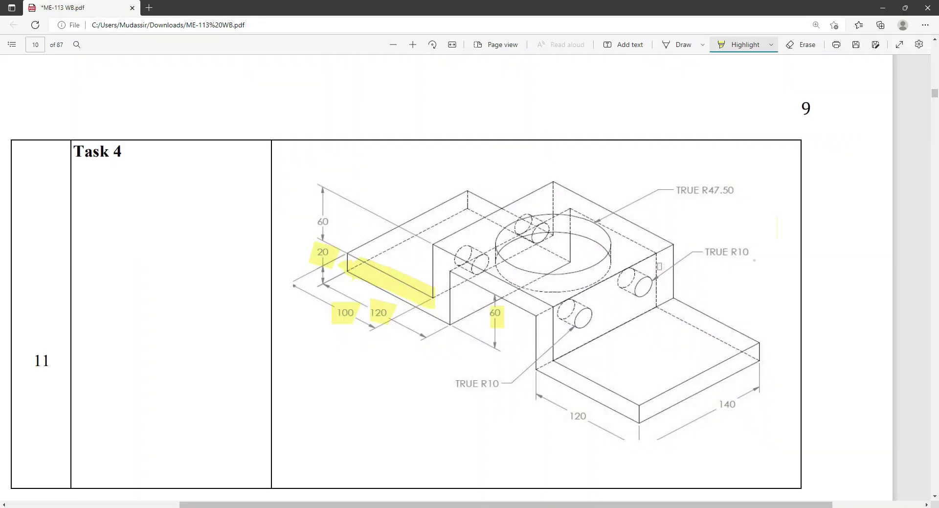
{"action": "left_click_drag", "start_coordinate": [750, 190], "coordinate": [674, 187]}
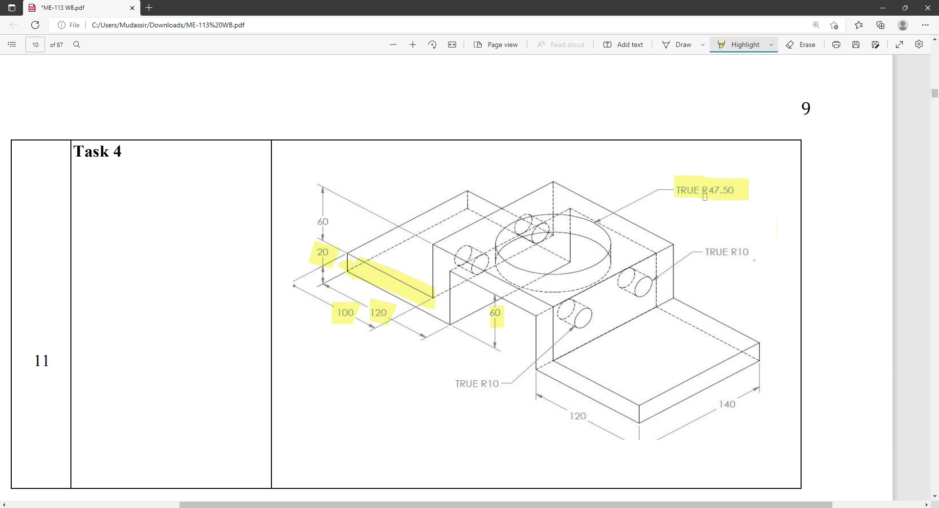
{"action": "left_click_drag", "start_coordinate": [704, 189], "coordinate": [698, 214]}
{"action": "left_click", "coordinate": [681, 44]}
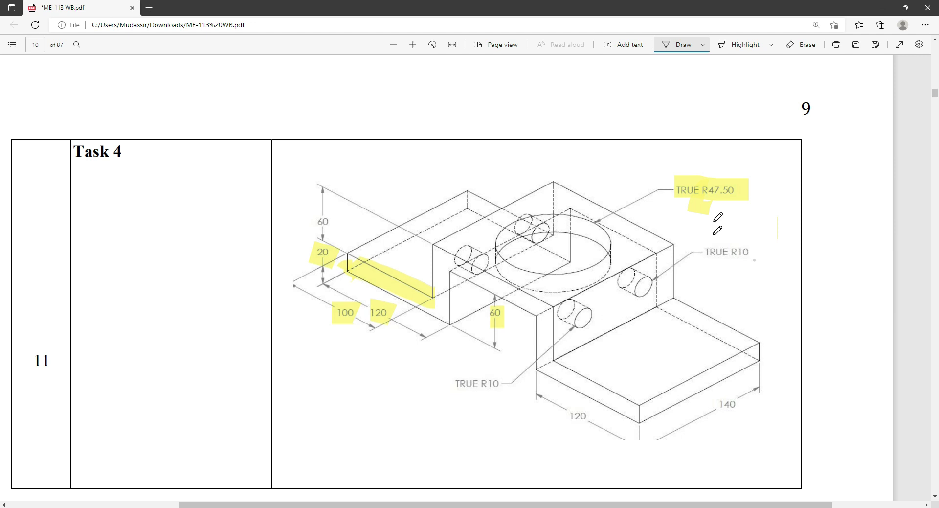
{"action": "mouse_move", "coordinate": [707, 189]}
{"action": "left_mouse_down"}
{"action": "mouse_move", "coordinate": [690, 147]}
{"action": "mouse_move", "coordinate": [691, 166]}
{"action": "mouse_move", "coordinate": [698, 147]}
{"action": "mouse_move", "coordinate": [697, 161]}
{"action": "mouse_move", "coordinate": [706, 167]}
{"action": "mouse_move", "coordinate": [710, 155]}
{"action": "mouse_move", "coordinate": [728, 173]}
{"action": "mouse_move", "coordinate": [743, 150]}
{"action": "mouse_move", "coordinate": [730, 130]}
{"action": "mouse_move", "coordinate": [751, 172]}
{"action": "mouse_move", "coordinate": [763, 171]}
{"action": "mouse_move", "coordinate": [764, 152]}
{"action": "mouse_move", "coordinate": [776, 180]}
{"action": "mouse_move", "coordinate": [773, 165]}
{"action": "mouse_move", "coordinate": [772, 175]}
{"action": "mouse_move", "coordinate": [799, 178]}
{"action": "left_mouse_up"}
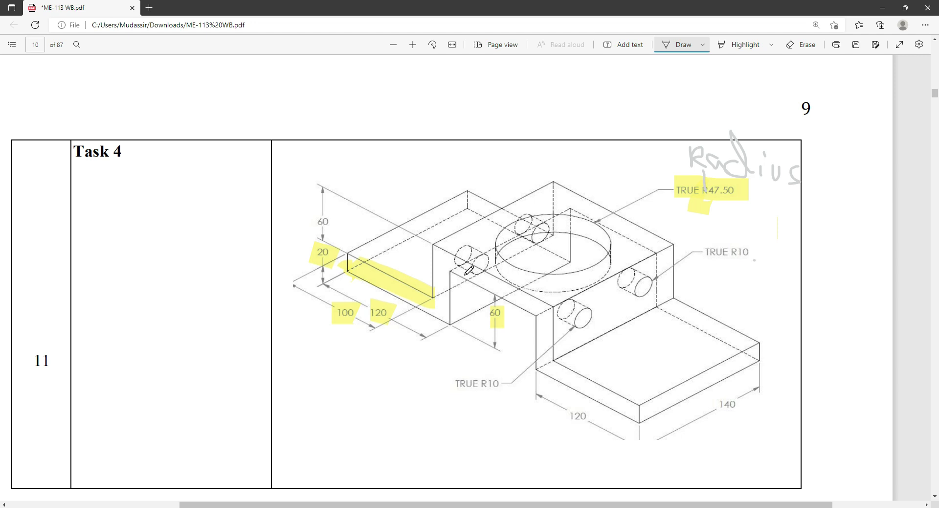
- Switch to SOLIDWORKS and dimension the recess's horizontal top edge as 47.50*2 mm, twice the hole radius
{"action": "key", "text": "alt+Tab"}
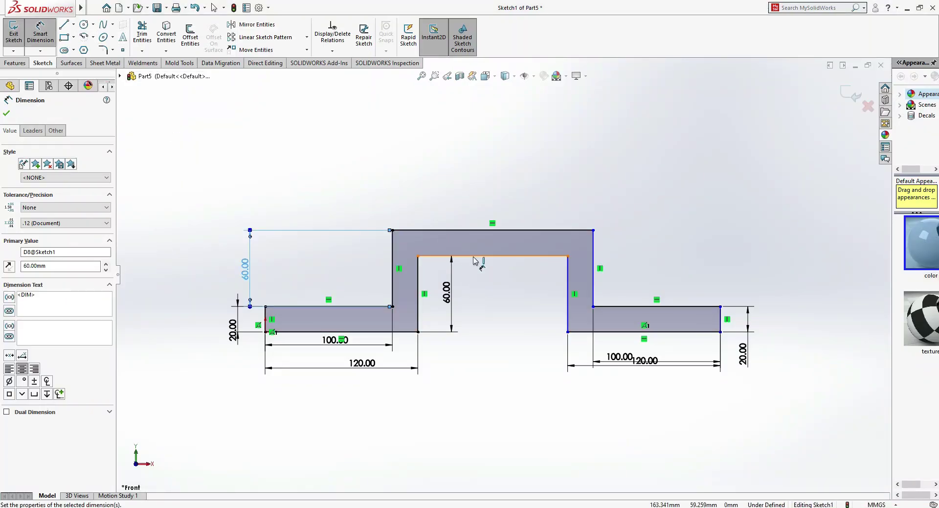
{"action": "left_click", "coordinate": [478, 256]}
{"action": "left_click", "coordinate": [485, 189]}
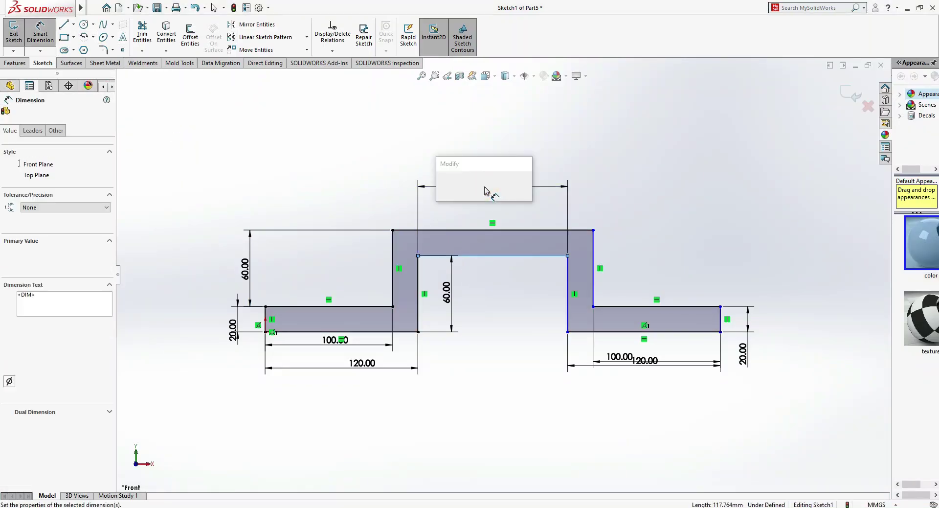
{"action": "type", "text": "47.50*2"}
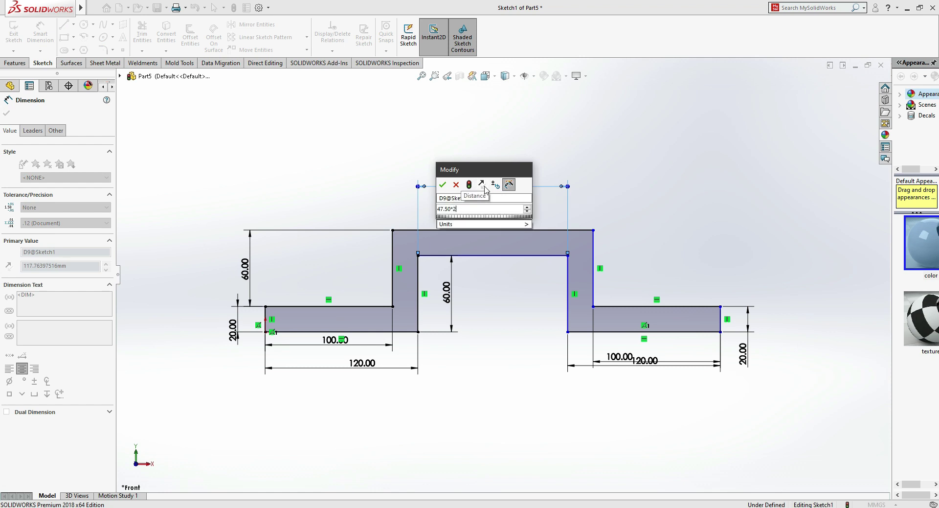
{"action": "key", "text": "Return"}
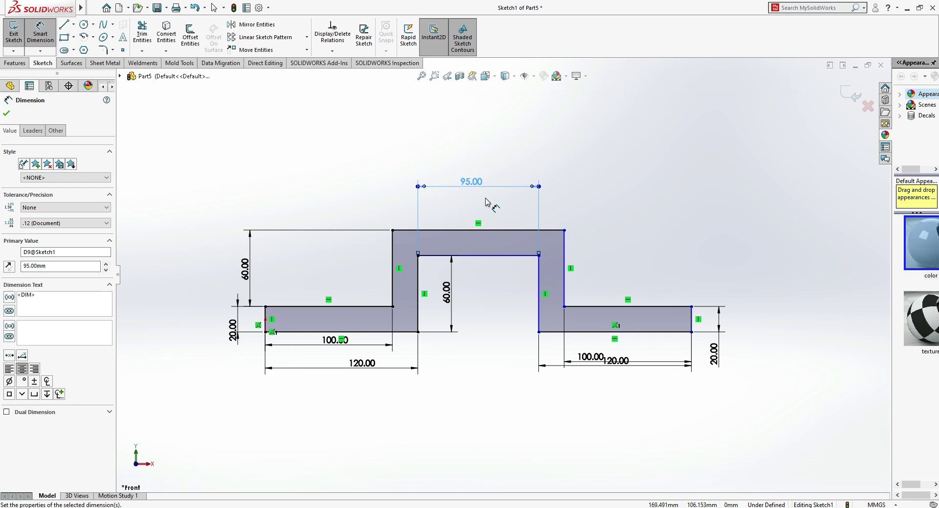
- Check the PDF drawing, then set the width of the recess's horizontal top edge to 97 mm in SOLIDWORKS
{"action": "key", "text": "alt+Tab"}
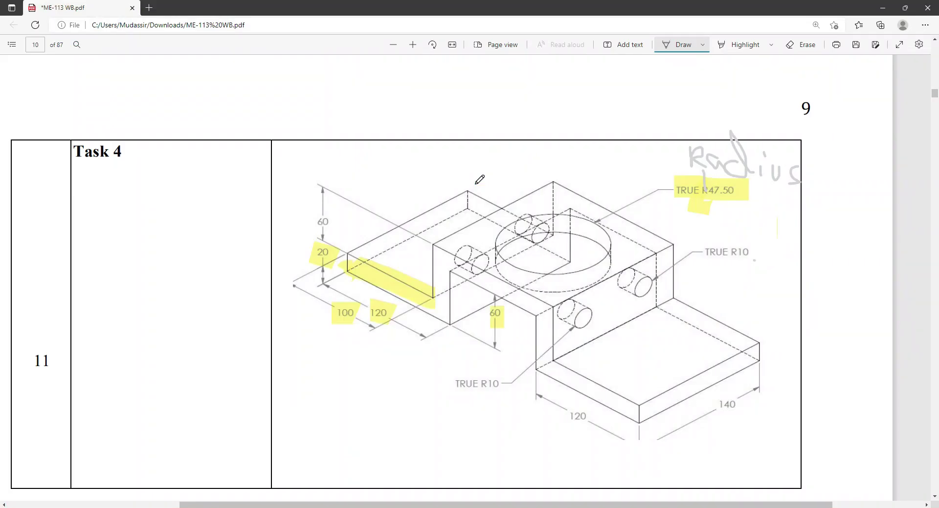
{"action": "left_click", "coordinate": [509, 239]}
{"action": "key", "text": "alt+Tab"}
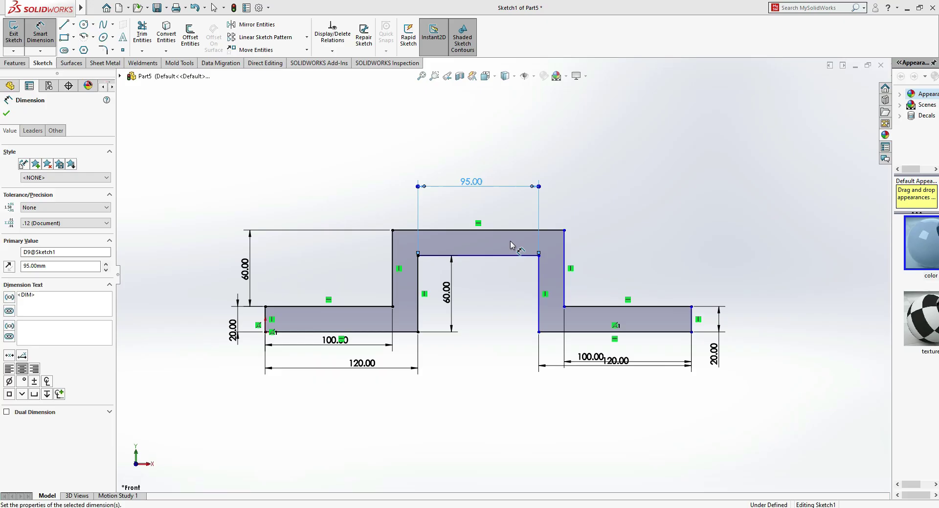
{"action": "left_click", "coordinate": [471, 182]}
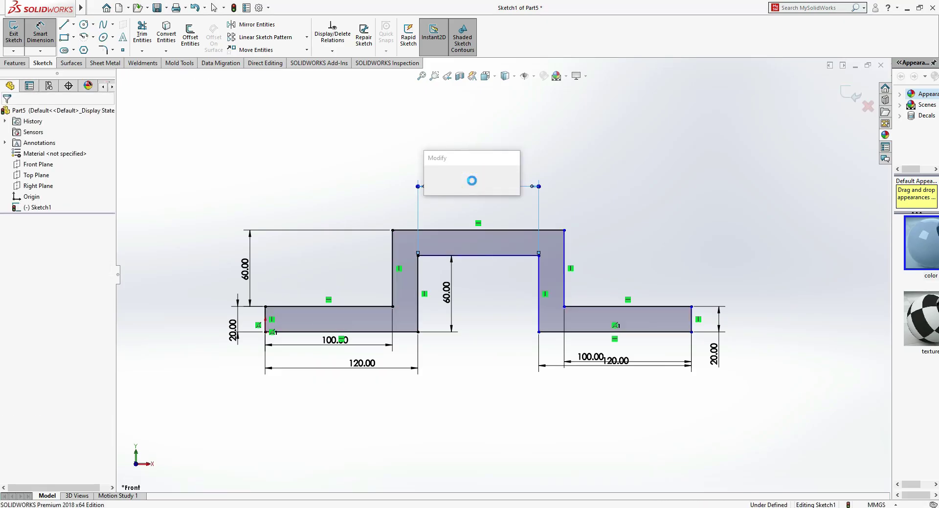
{"action": "type", "text": "97"}
{"action": "key", "text": "Return"}
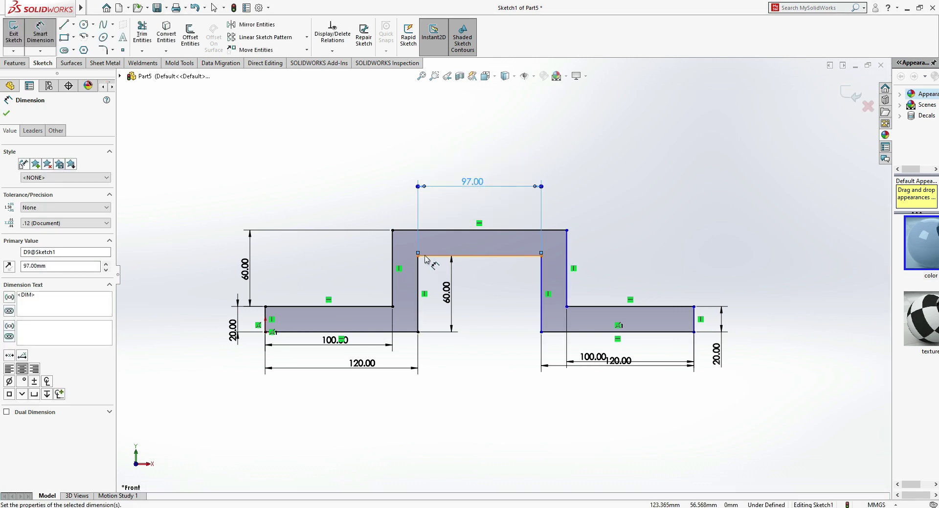
- Dimension the outer horizontal top edge of the raised section at its current length
{"action": "left_click", "coordinate": [493, 230]}
{"action": "left_click", "coordinate": [481, 145]}
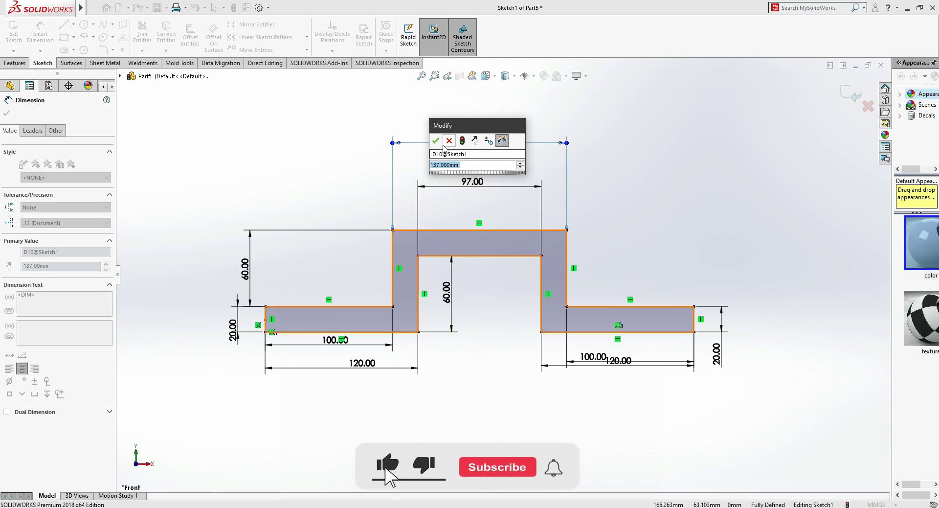
{"action": "left_click", "coordinate": [436, 141]}
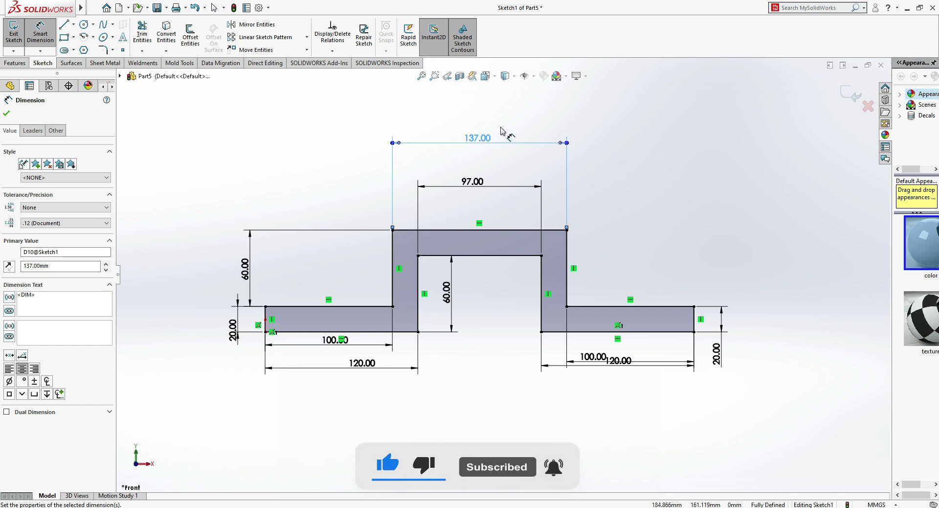
- Delete the outer top edge's dimension and add driven thickness dimensions to both vertical walls of the raised section
{"action": "key", "text": "Delete"}
{"action": "left_click", "coordinate": [568, 260]}
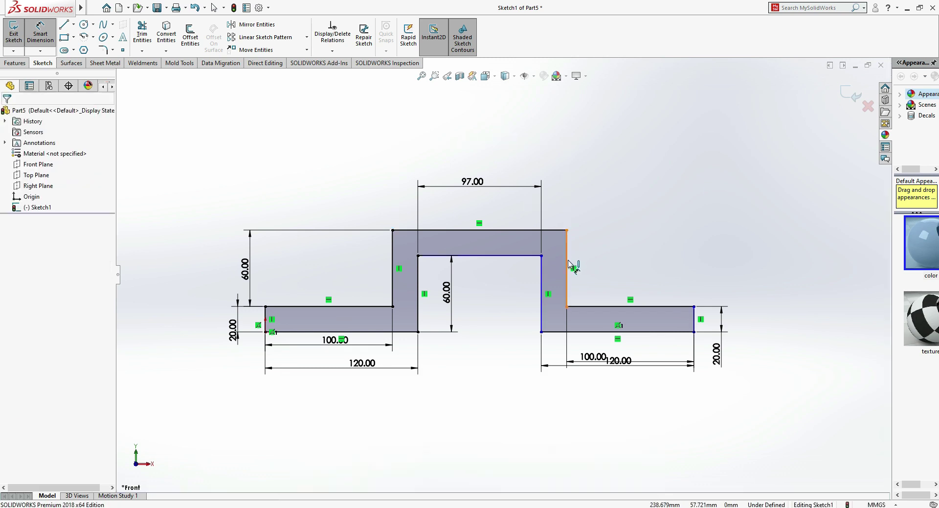
{"action": "left_click", "coordinate": [542, 279]}
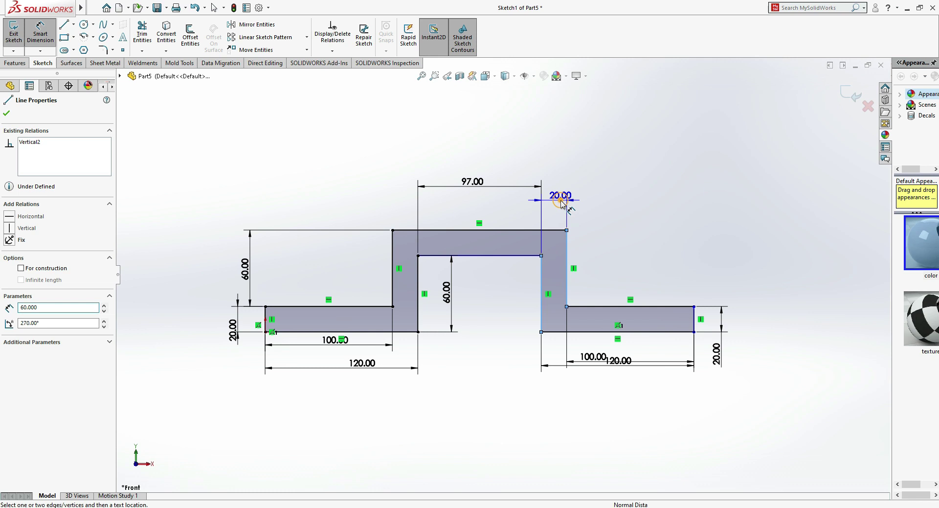
{"action": "left_click", "coordinate": [561, 203]}
{"action": "left_click", "coordinate": [525, 255]}
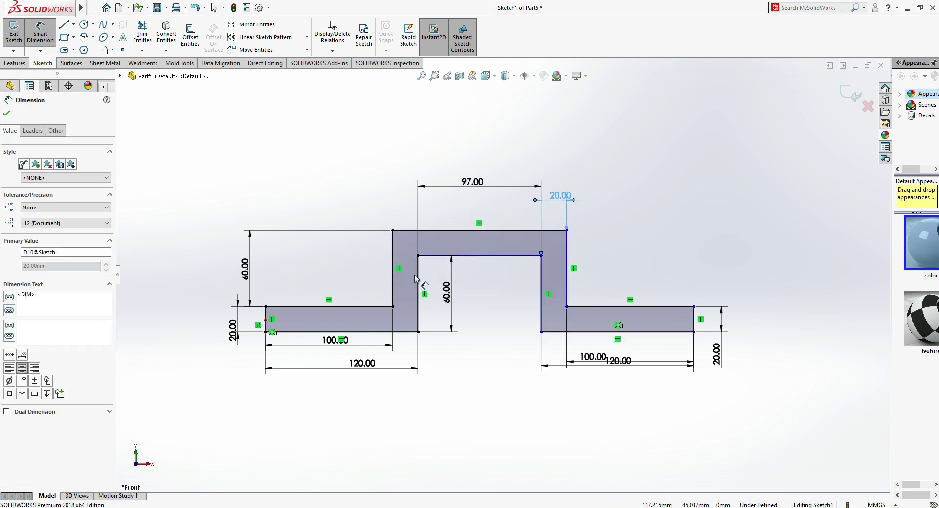
{"action": "left_click", "coordinate": [393, 266]}
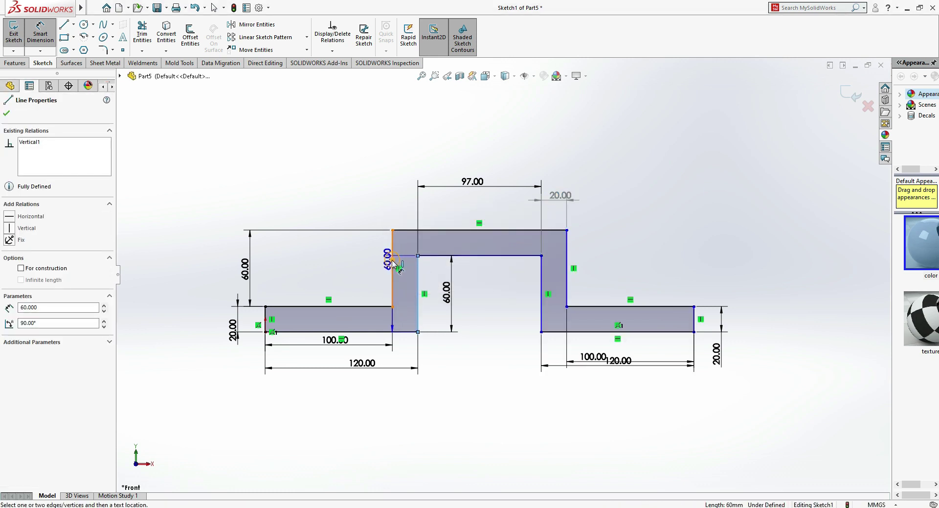
{"action": "left_click", "coordinate": [417, 274]}
{"action": "left_click", "coordinate": [399, 204]}
{"action": "left_click", "coordinate": [518, 249]}
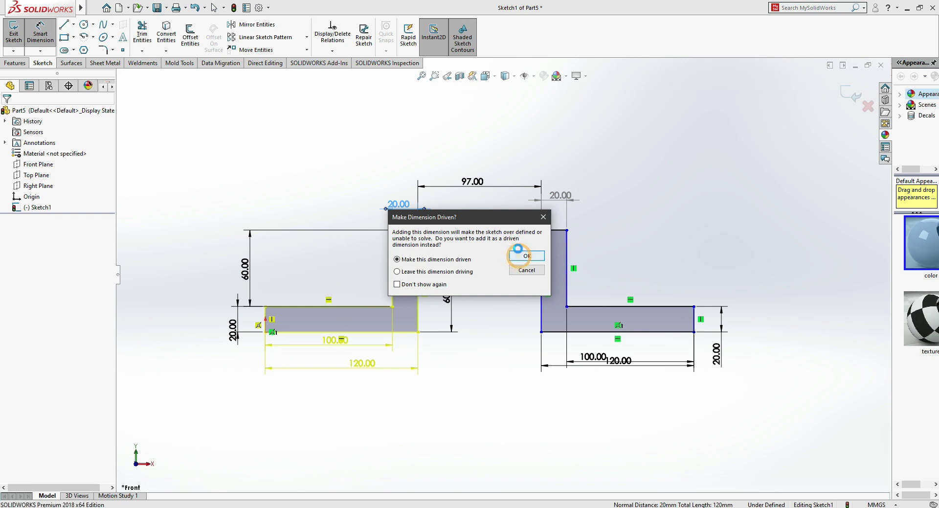
- Try to dimension the outer horizontal top edge to 138 mm
{"action": "left_click", "coordinate": [505, 230]}
{"action": "left_click", "coordinate": [562, 149]}
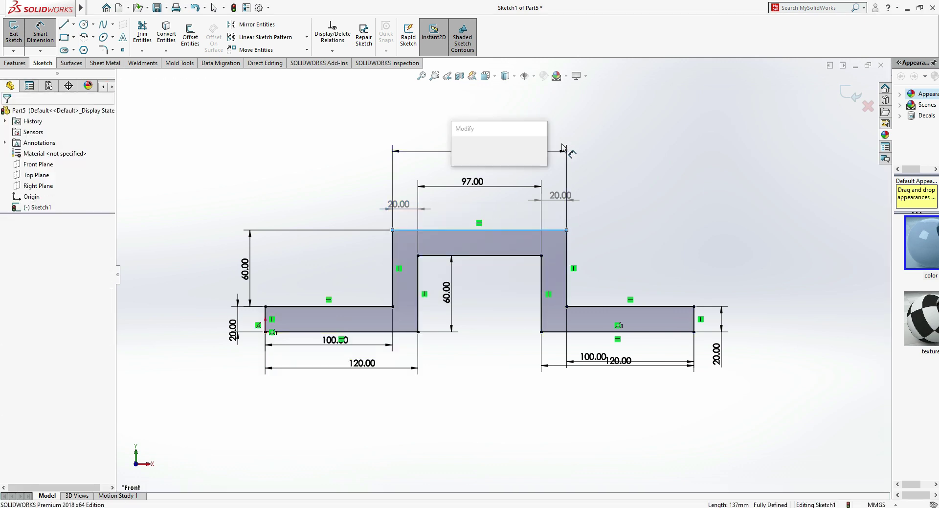
{"action": "type", "text": "138"}
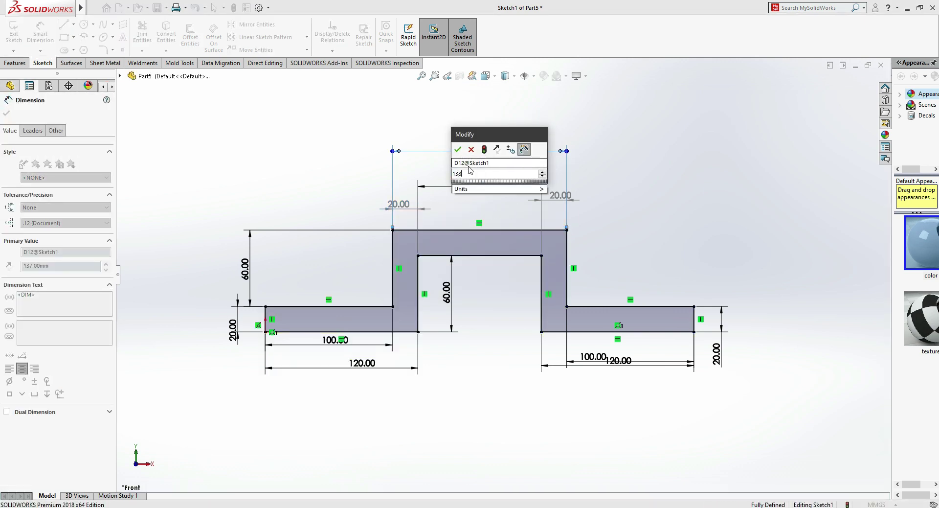
{"action": "key", "text": "Return"}
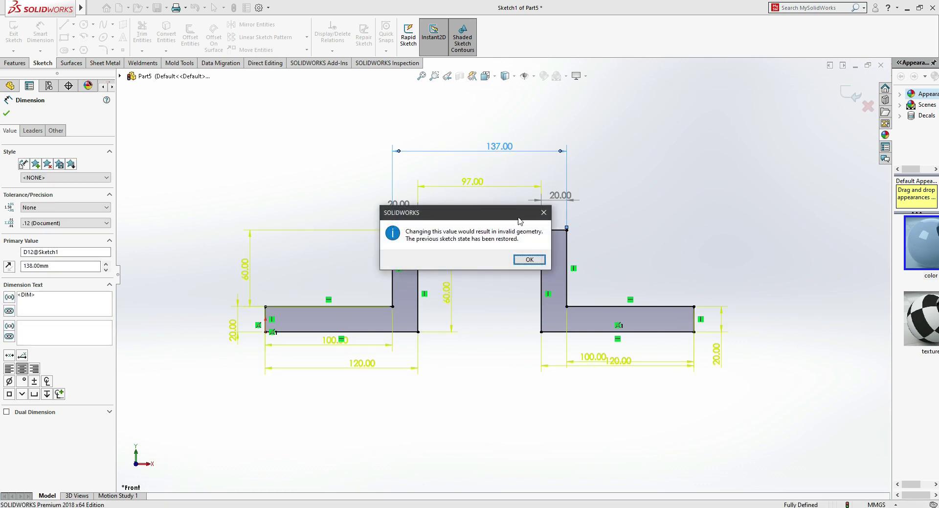
{"action": "left_click", "coordinate": [531, 261]}
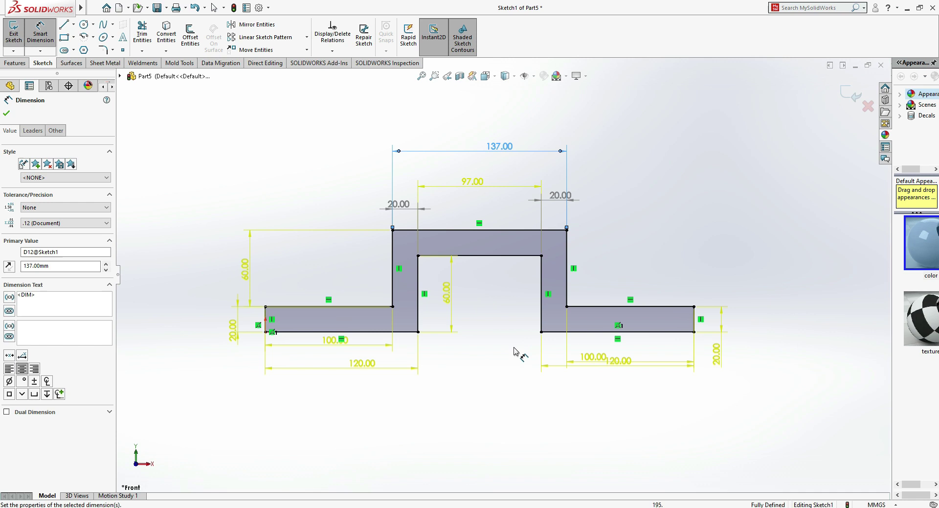
{"action": "key", "text": "Escape"}
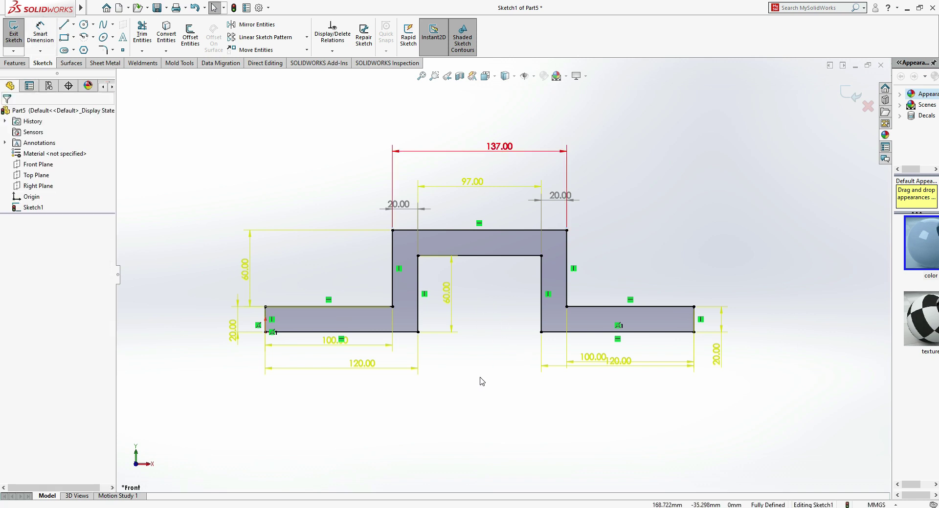
- Undo the wall thickness and 138 mm attempts, restoring the deleted dimension on the outer top edge
{"action": "key", "text": "ctrl+z"}
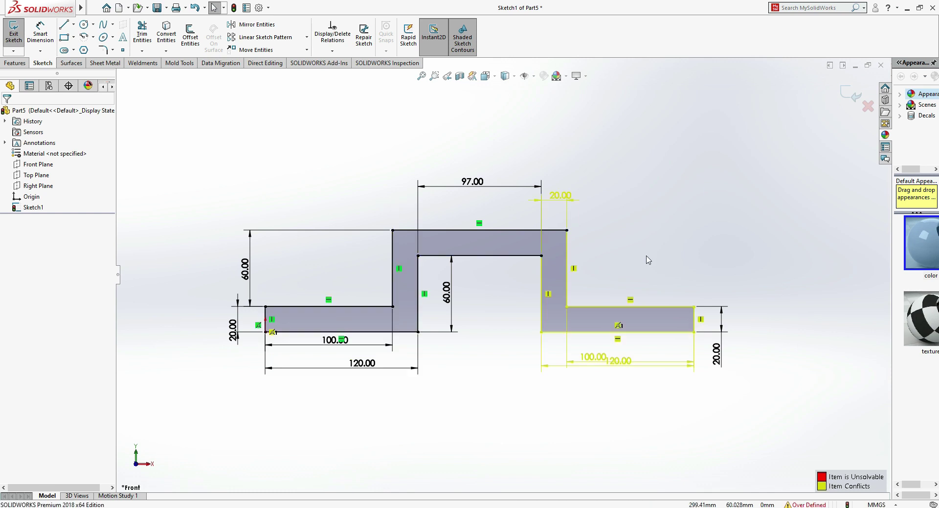
{"action": "key", "text": "ctrl+y"}
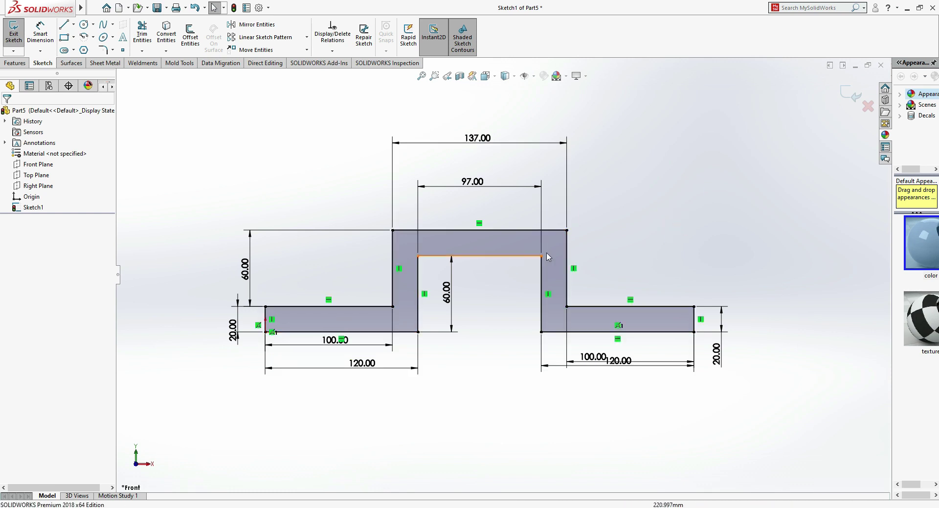
- Switch to the PDF drawing and highlight the 140 depth dimension in pink
{"action": "key", "text": "alt+Tab"}
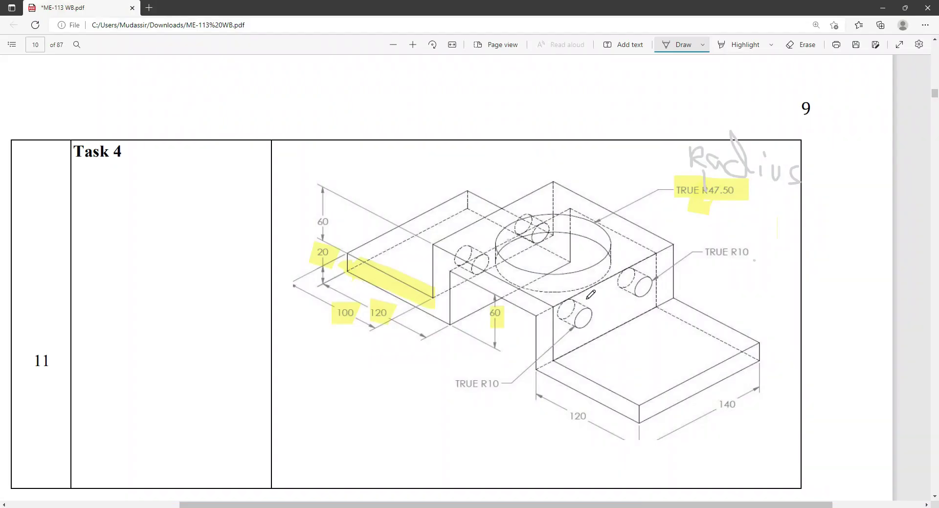
{"action": "left_click", "coordinate": [742, 47]}
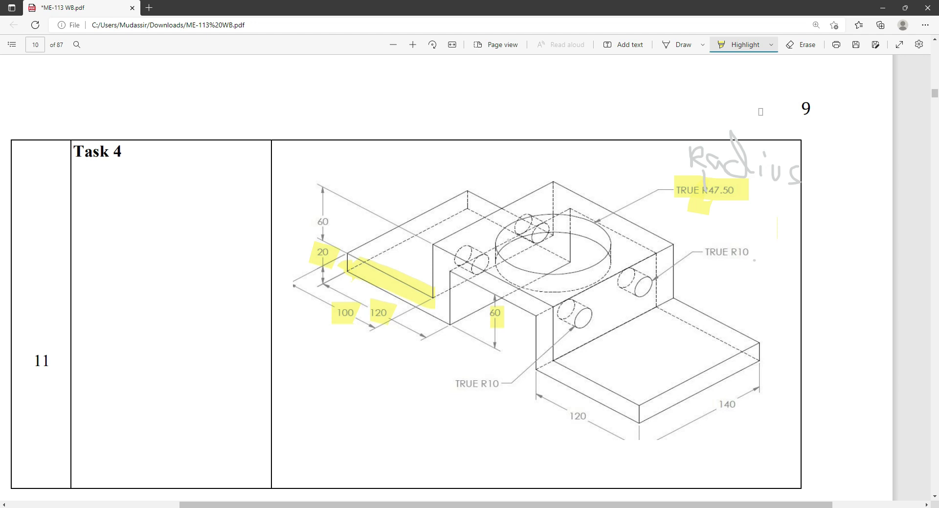
{"action": "left_click", "coordinate": [771, 45]}
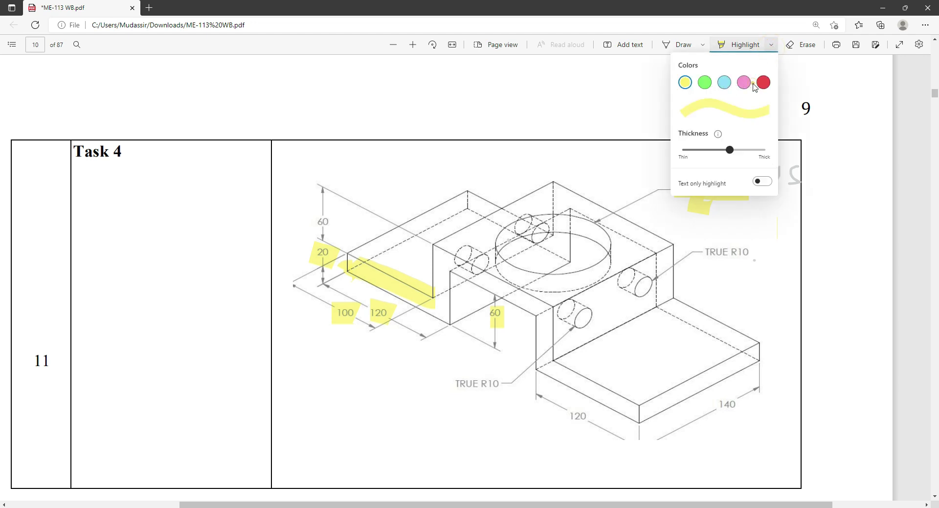
{"action": "left_click", "coordinate": [744, 83]}
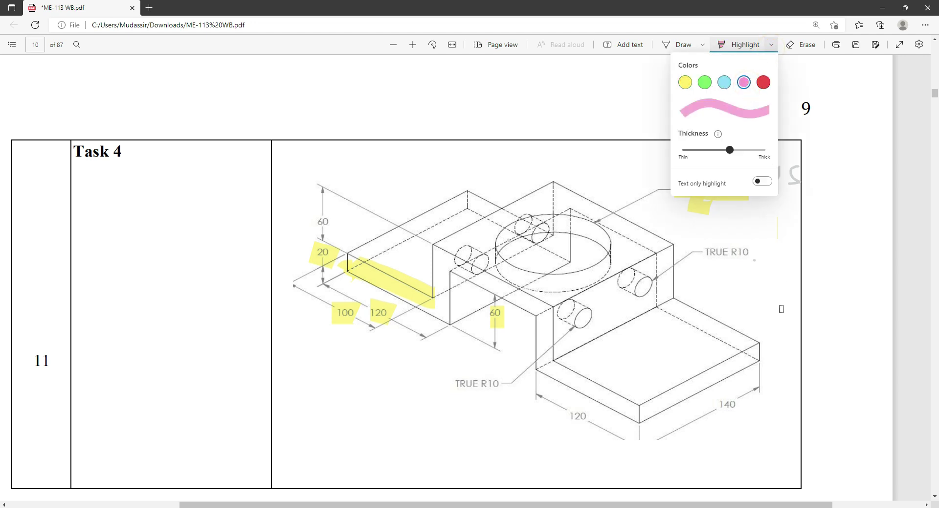
{"action": "left_click", "coordinate": [781, 309]}
{"action": "mouse_move", "coordinate": [747, 400]}
{"action": "left_mouse_down"}
{"action": "mouse_move", "coordinate": [754, 396]}
{"action": "mouse_move", "coordinate": [717, 405]}
{"action": "left_mouse_up"}
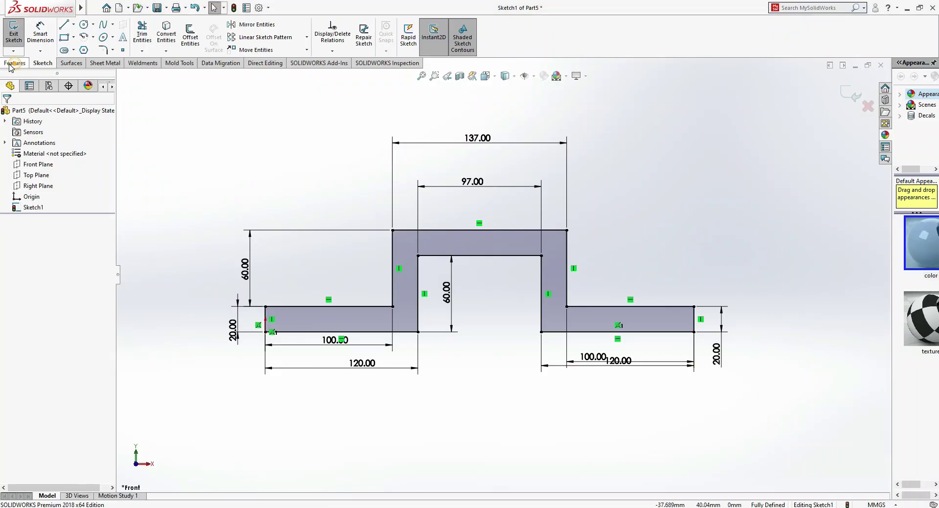
- Switch to SOLIDWORKS and set up a Boss-Extrude of the front profile with a 140 mm depth and Mid Plane end condition
{"action": "left_click", "coordinate": [17, 33]}
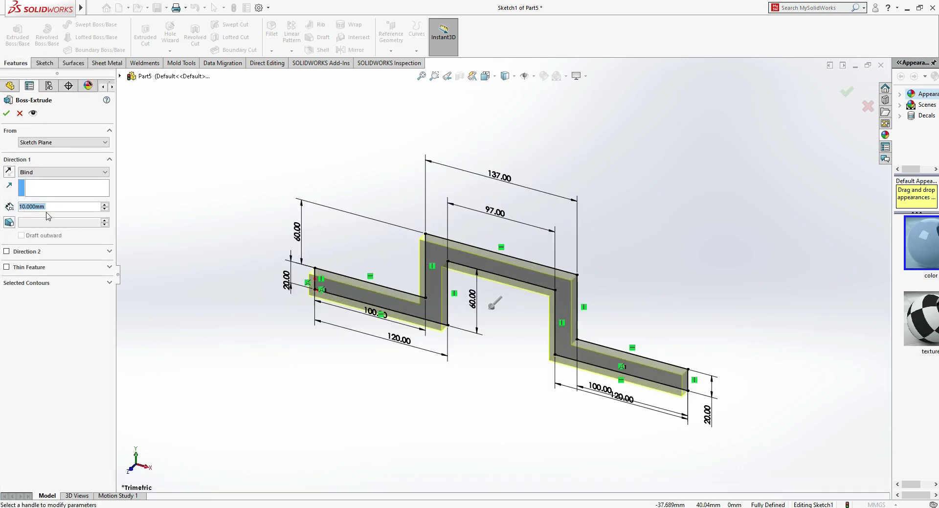
{"action": "type", "text": "100"}
{"action": "key", "text": "Return"}
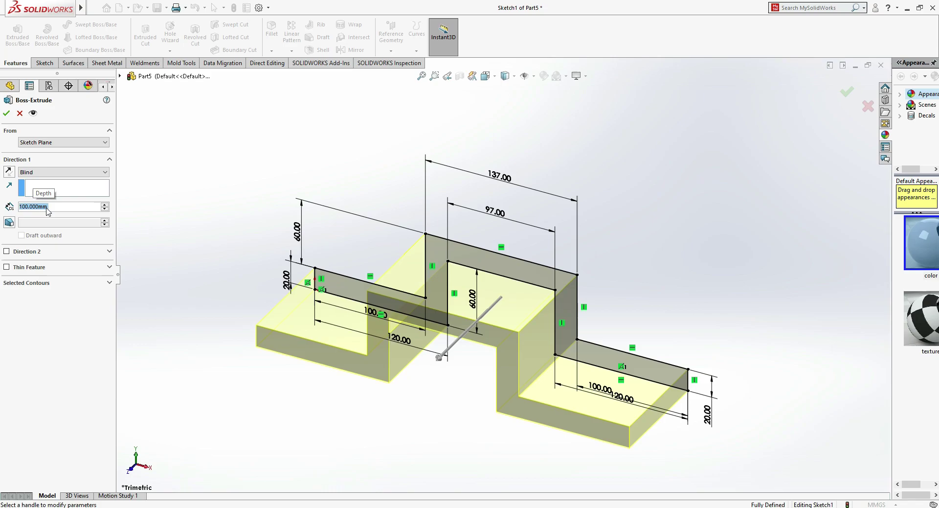
{"action": "key", "text": "alt+Tab"}
{"action": "key", "text": "alt+Tab"}
{"action": "double_click", "coordinate": [50, 207]}
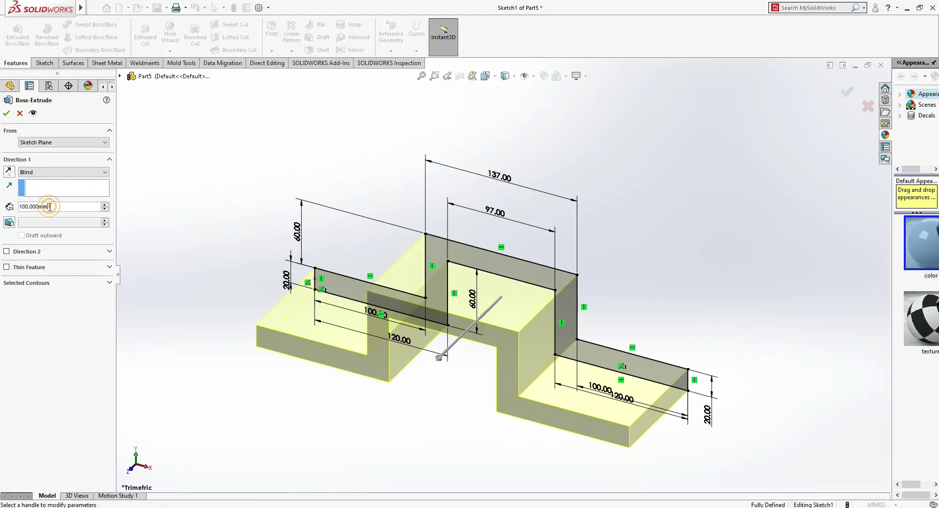
{"action": "type", "text": "140"}
{"action": "key", "text": "Return"}
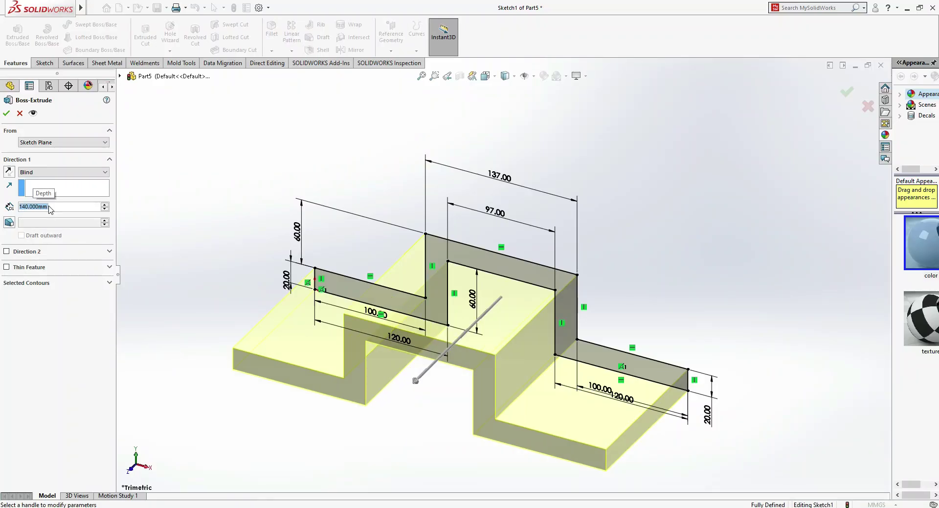
{"action": "left_click", "coordinate": [55, 171]}
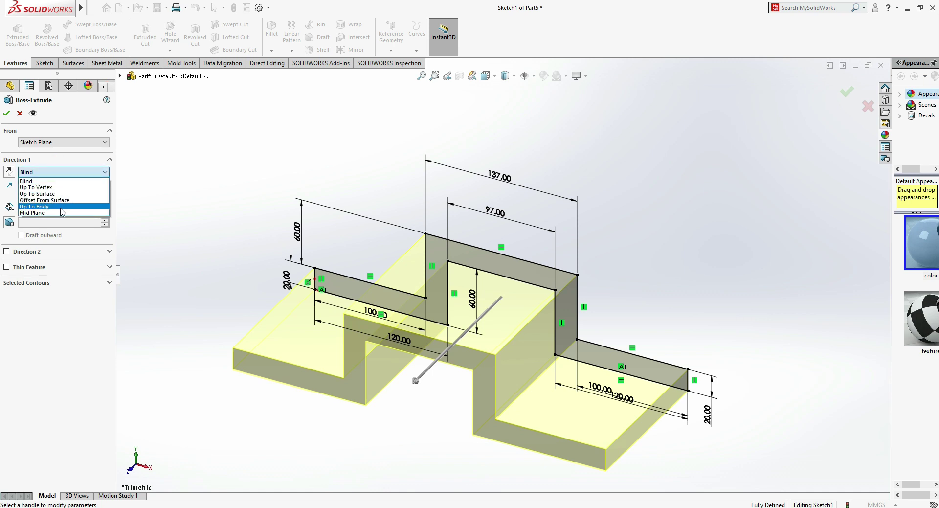
{"action": "left_click", "coordinate": [65, 215]}
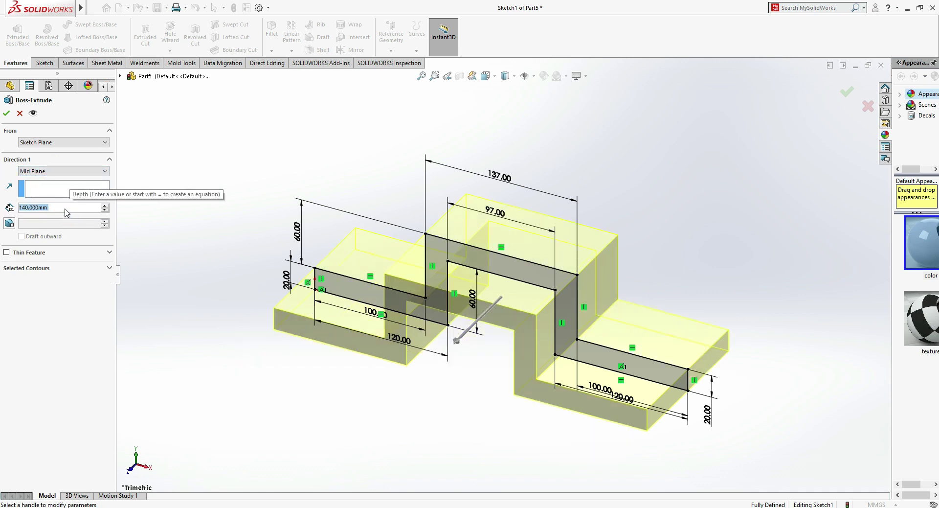
- Switch to the PDF and draw orange pen lines along the bracket's middle and across the step where it meets the front flange
{"action": "key", "text": "alt+Tab"}
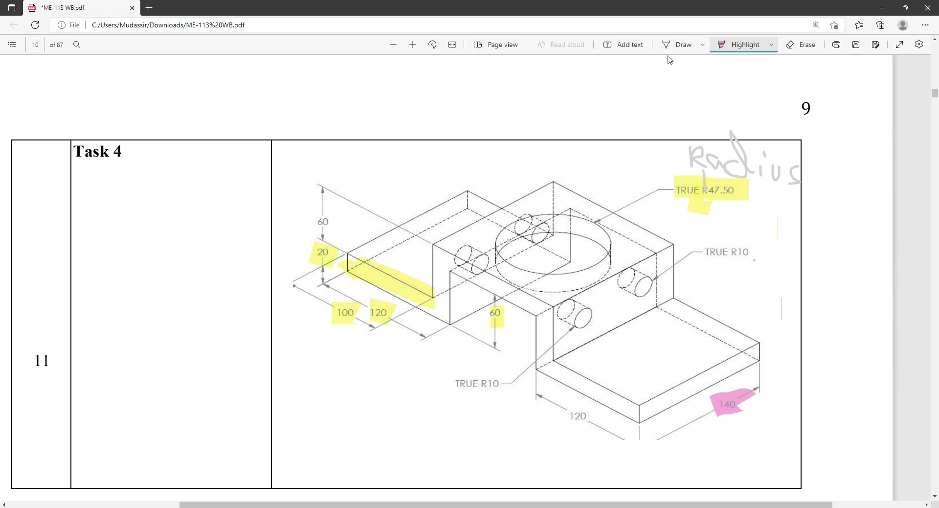
{"action": "left_click", "coordinate": [686, 45]}
{"action": "left_click", "coordinate": [703, 46]}
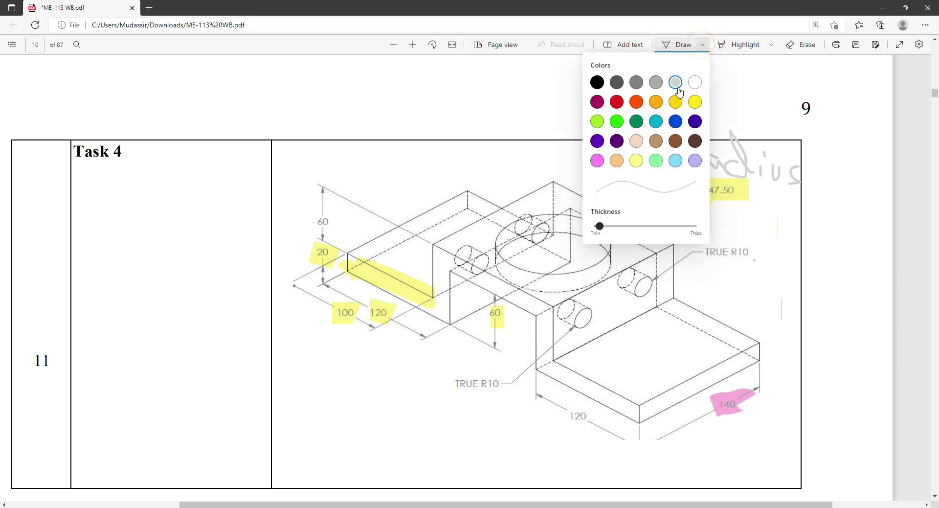
{"action": "left_click", "coordinate": [654, 105]}
{"action": "left_click", "coordinate": [774, 263]}
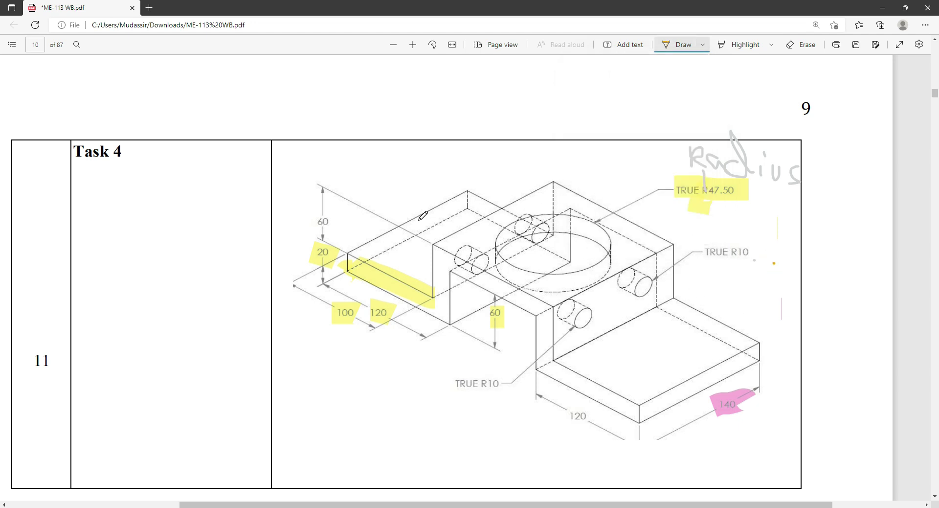
{"action": "left_click_drag", "start_coordinate": [495, 214], "coordinate": [595, 271]}
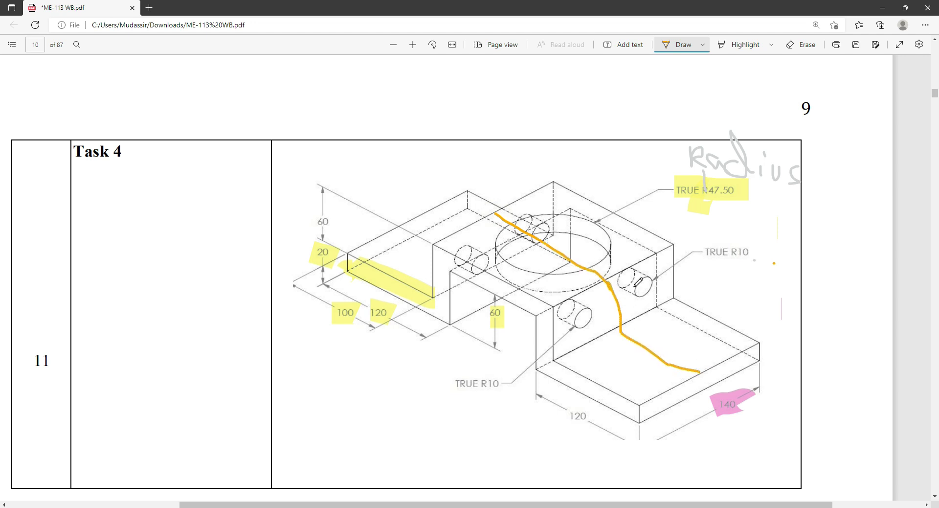
{"action": "left_click", "coordinate": [617, 329]}
{"action": "left_click_drag", "start_coordinate": [621, 332], "coordinate": [676, 301]}
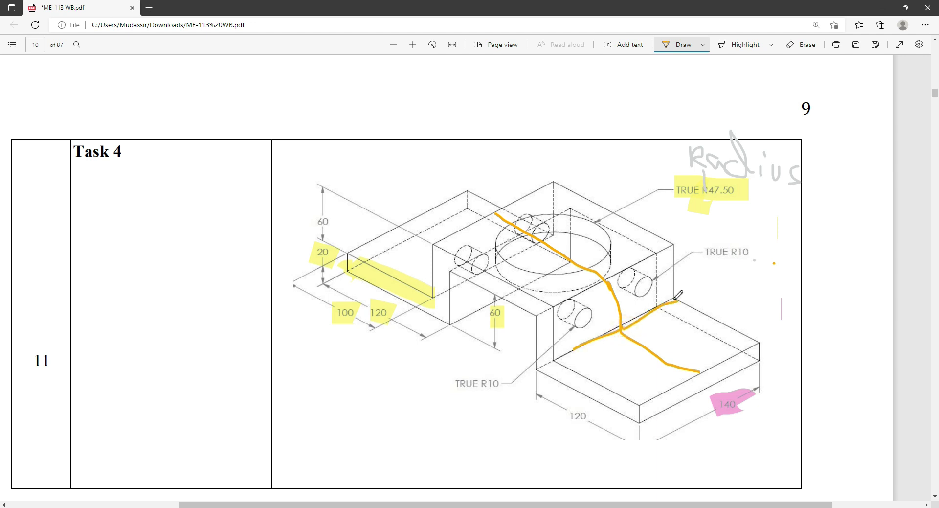
{"action": "mouse_move", "coordinate": [630, 280]}
{"action": "left_mouse_down"}
{"action": "mouse_move", "coordinate": [652, 293]}
{"action": "mouse_move", "coordinate": [656, 283]}
{"action": "mouse_move", "coordinate": [606, 283]}
{"action": "left_mouse_up"}
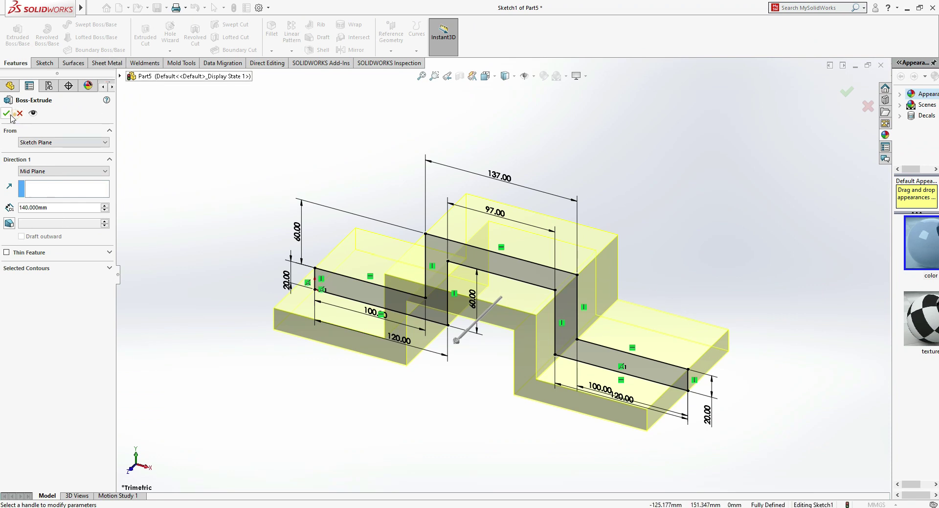
- Complete the 140 mm Mid Plane Boss-Extrude of the front profile
{"action": "left_click", "coordinate": [9, 115]}
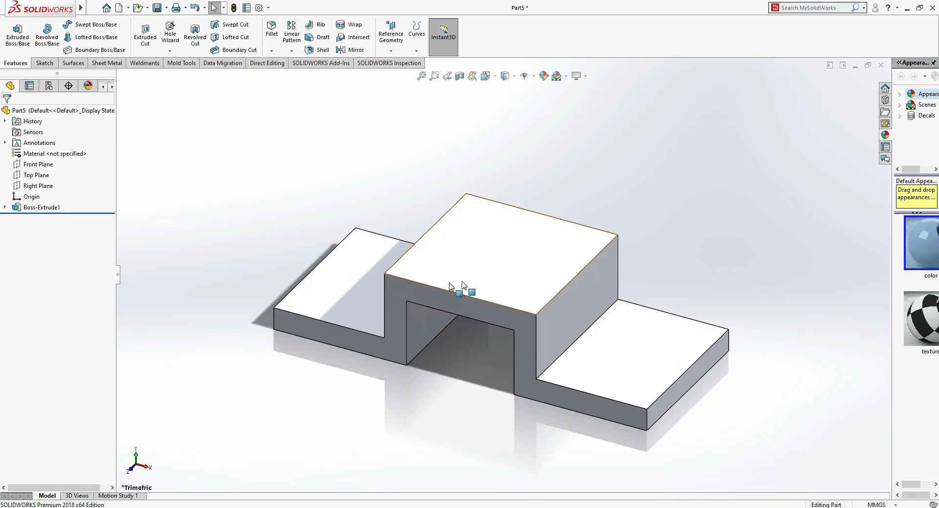
{"action": "left_click", "coordinate": [486, 210]}
{"action": "left_click", "coordinate": [609, 174]}
- Start a sketch on the raised top face and draw a circle of about 53 mm radius at the face's centre
{"action": "left_click", "coordinate": [514, 249]}
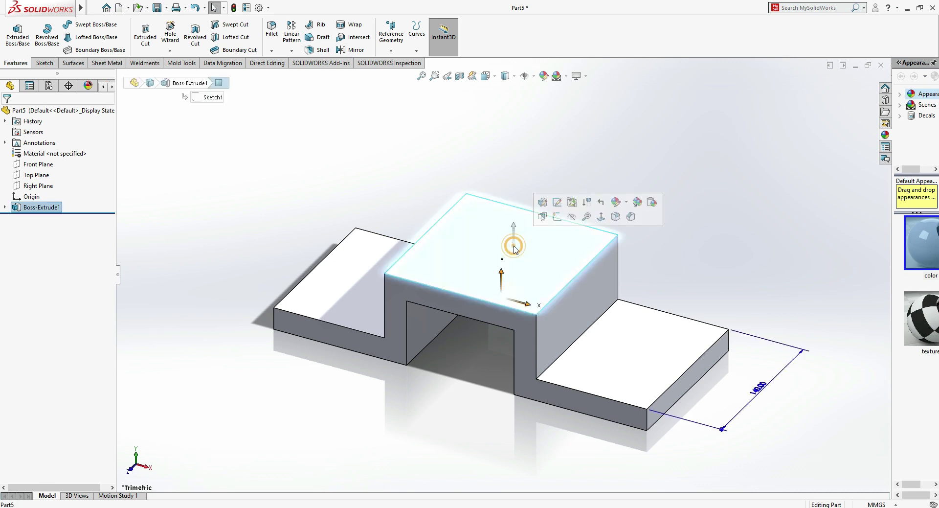
{"action": "left_click", "coordinate": [563, 219]}
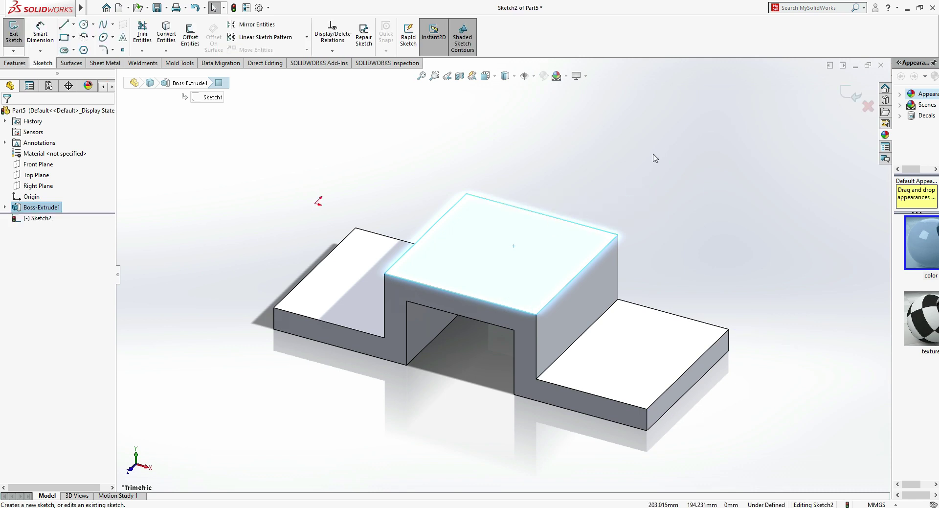
{"action": "key", "text": "ctrl+8"}
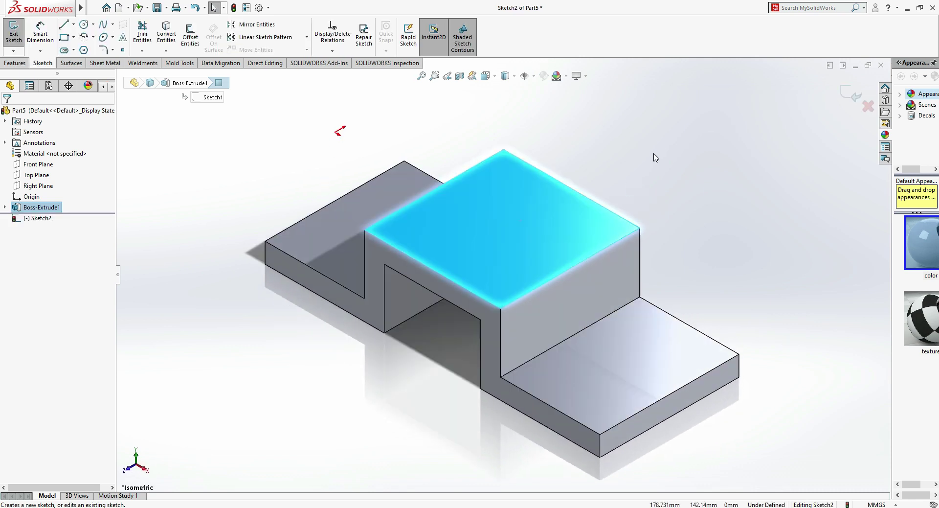
{"action": "left_click", "coordinate": [651, 155]}
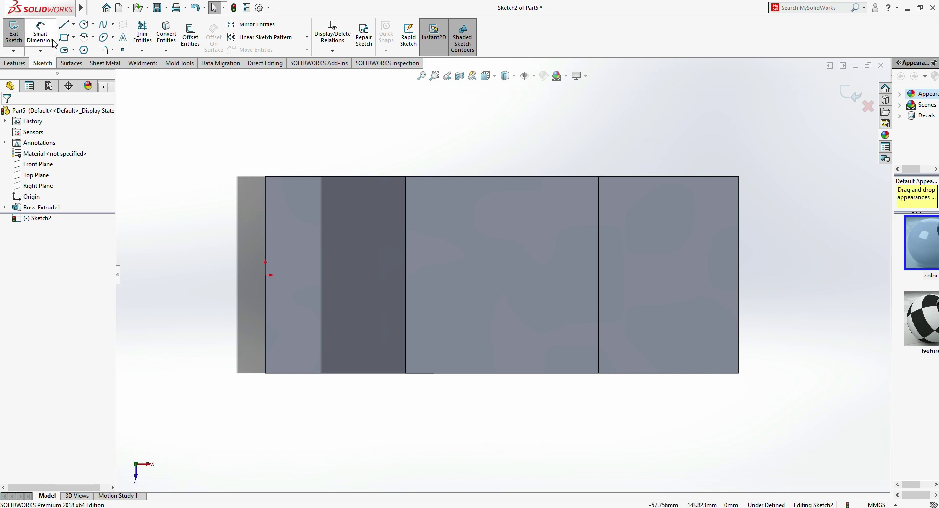
{"action": "left_click", "coordinate": [83, 25]}
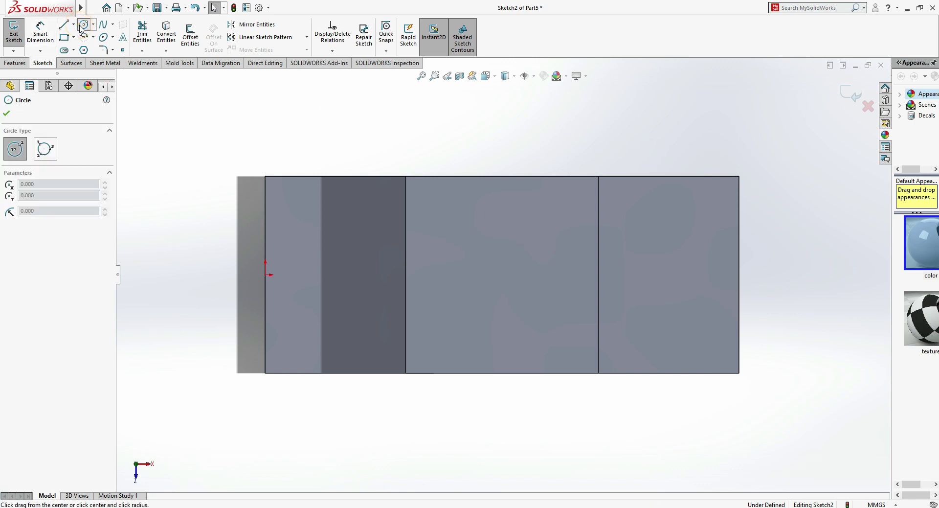
{"action": "left_click", "coordinate": [502, 274]}
{"action": "left_click", "coordinate": [533, 207]}
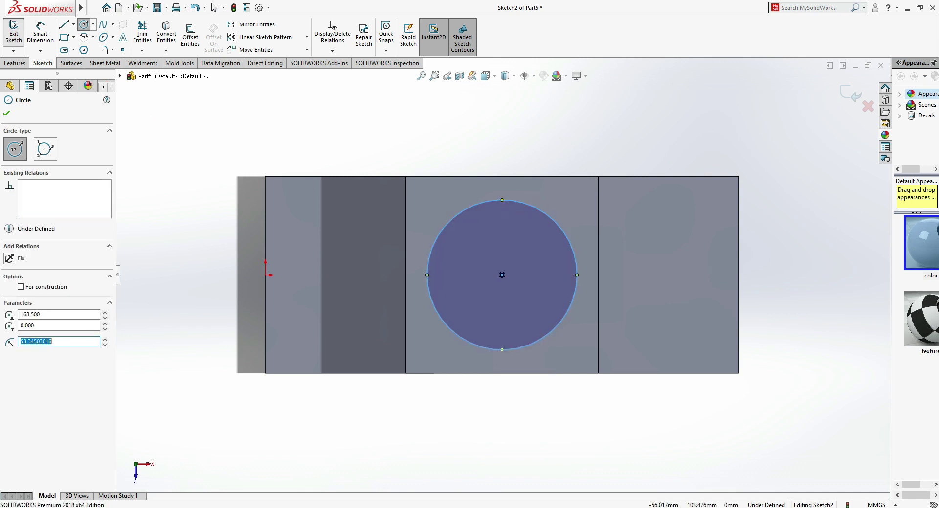
- Dimension the circle's diameter as 47.50*2 mm
{"action": "left_click", "coordinate": [40, 36]}
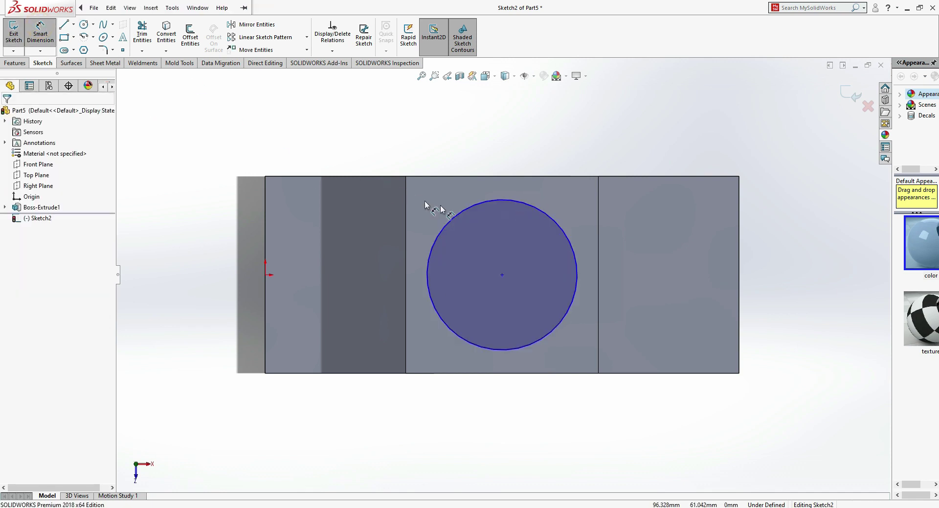
{"action": "left_click", "coordinate": [484, 204]}
{"action": "left_click", "coordinate": [503, 150]}
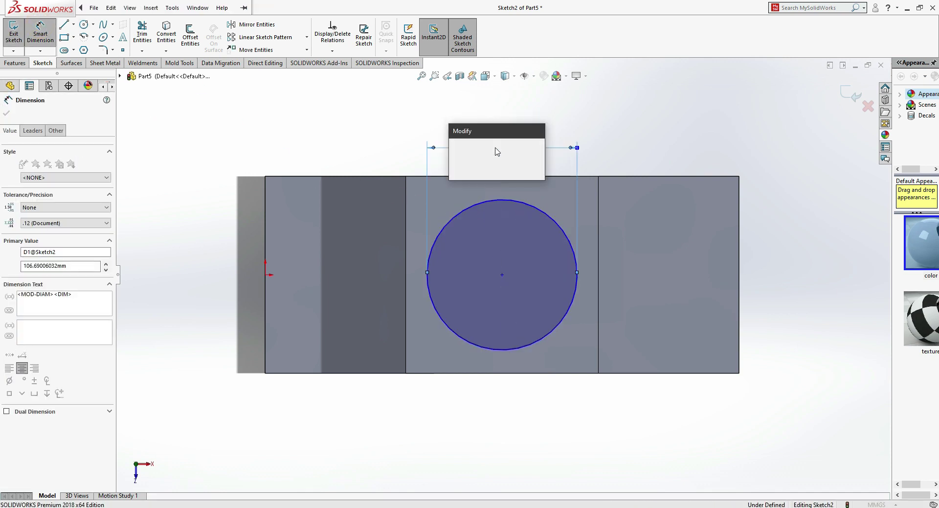
{"action": "type", "text": "47.50"}
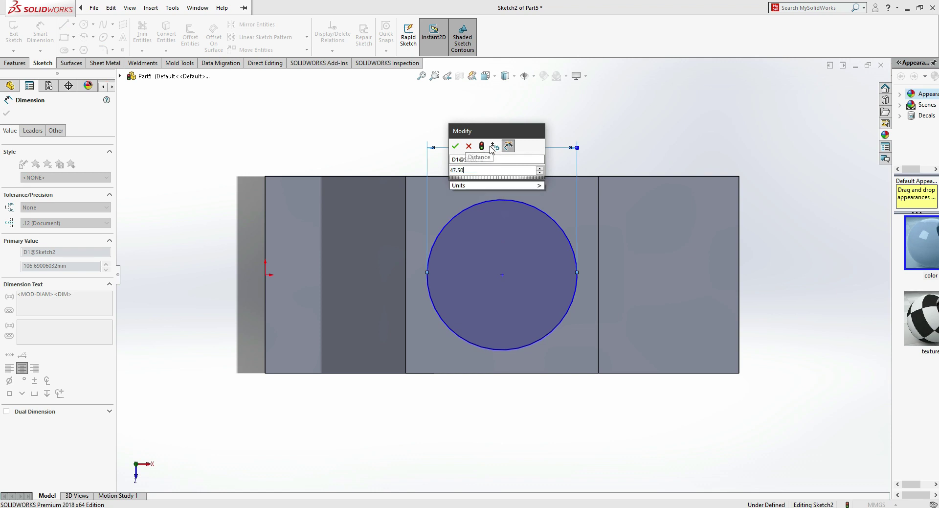
{"action": "type", "text": "*2"}
{"action": "key", "text": "Return"}
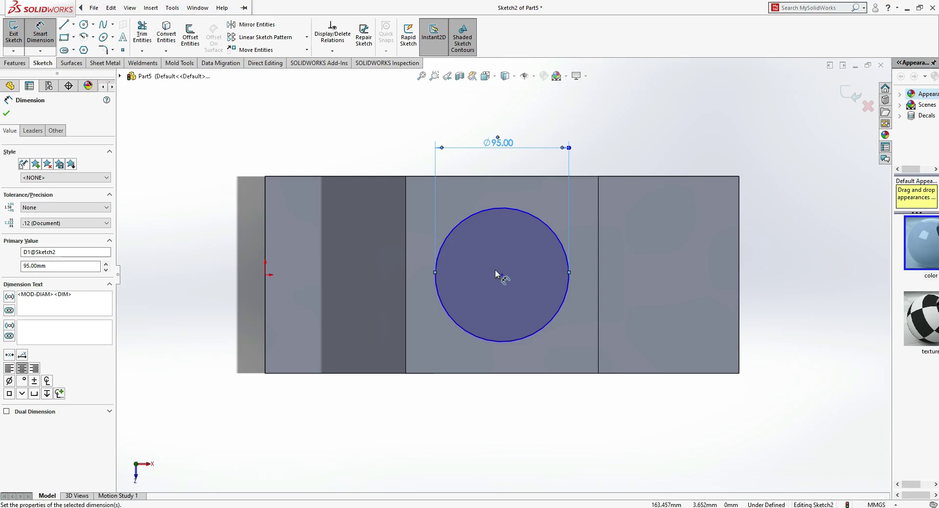
{"action": "key", "text": "alt+Tab"}
{"action": "key", "text": "alt+Tab"}
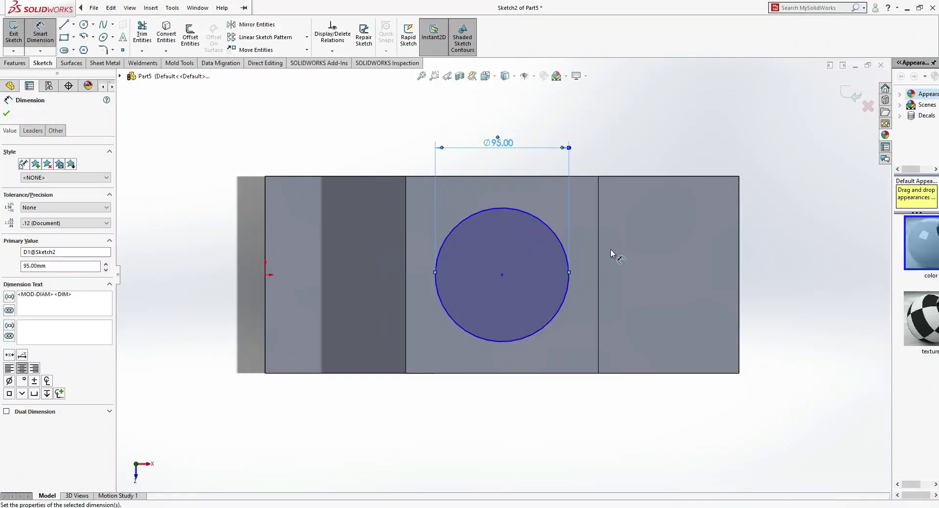
{"action": "left_click", "coordinate": [7, 114]}
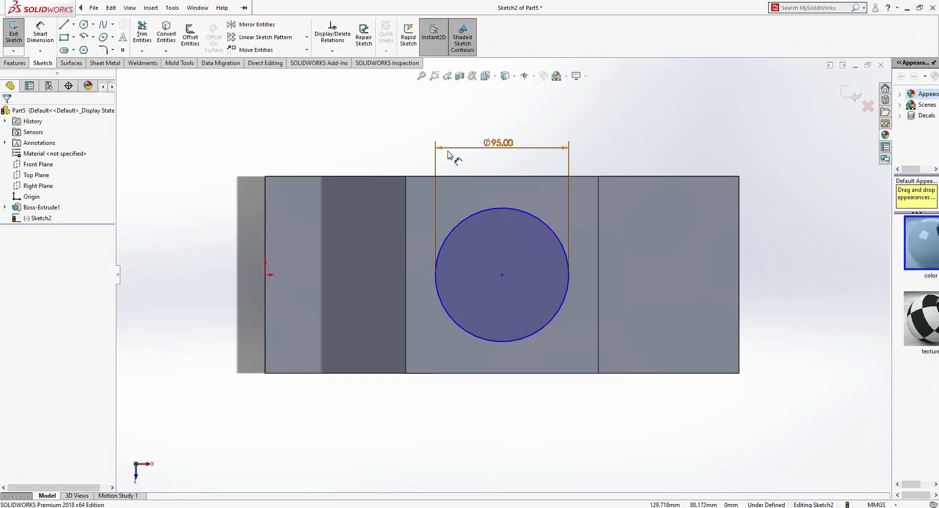
- Cut-extrude the 95 mm circle down from the raised top face with the Through All end condition
{"action": "key", "text": "Up"}
{"action": "key", "text": "Left"}
{"action": "key", "text": "ctrl+7"}
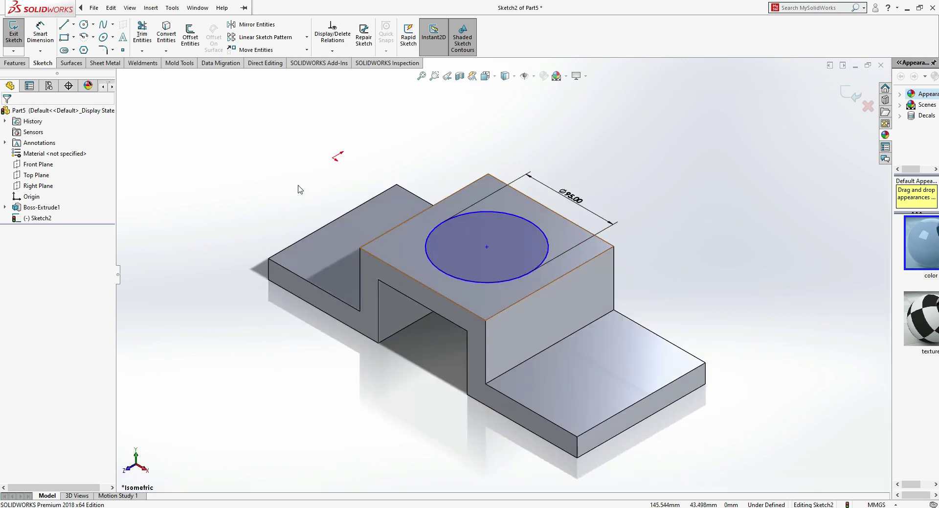
{"action": "left_click", "coordinate": [15, 63]}
{"action": "left_click", "coordinate": [142, 39]}
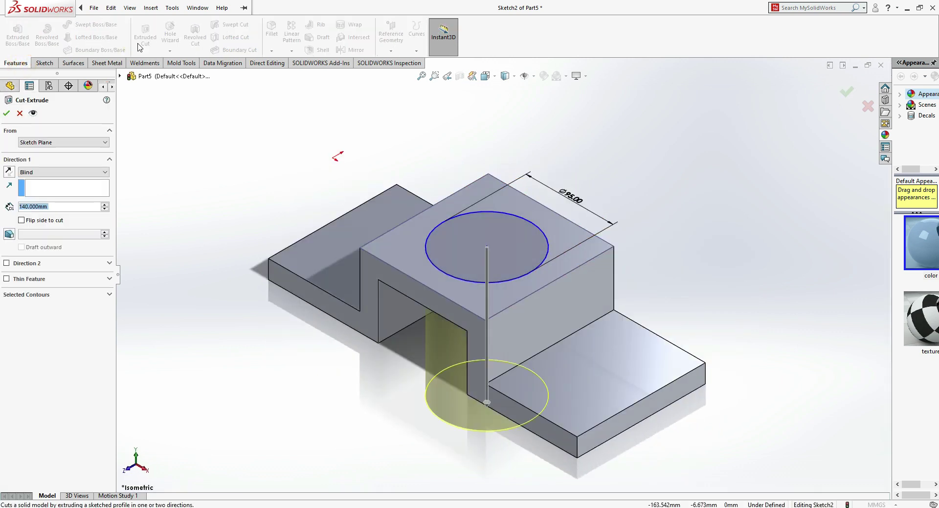
{"action": "left_click", "coordinate": [54, 174]}
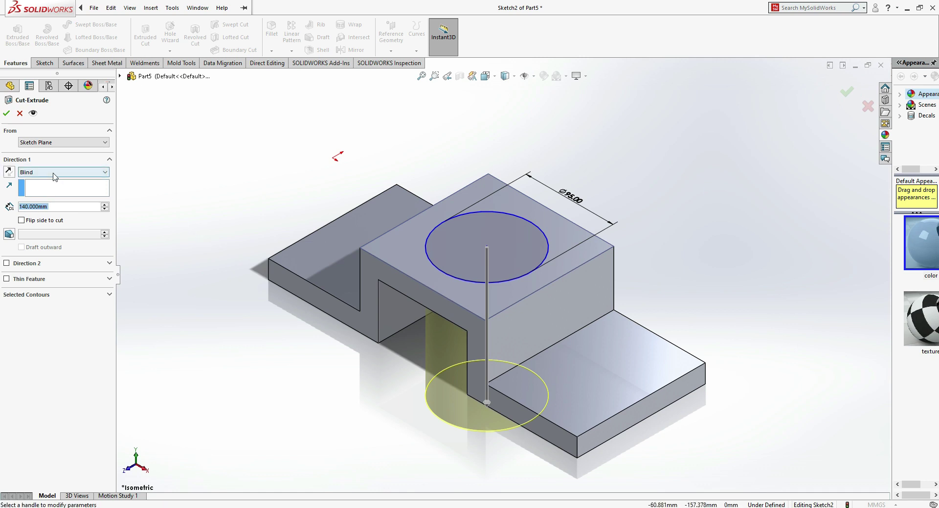
{"action": "left_click", "coordinate": [54, 181]}
{"action": "left_click", "coordinate": [54, 173]}
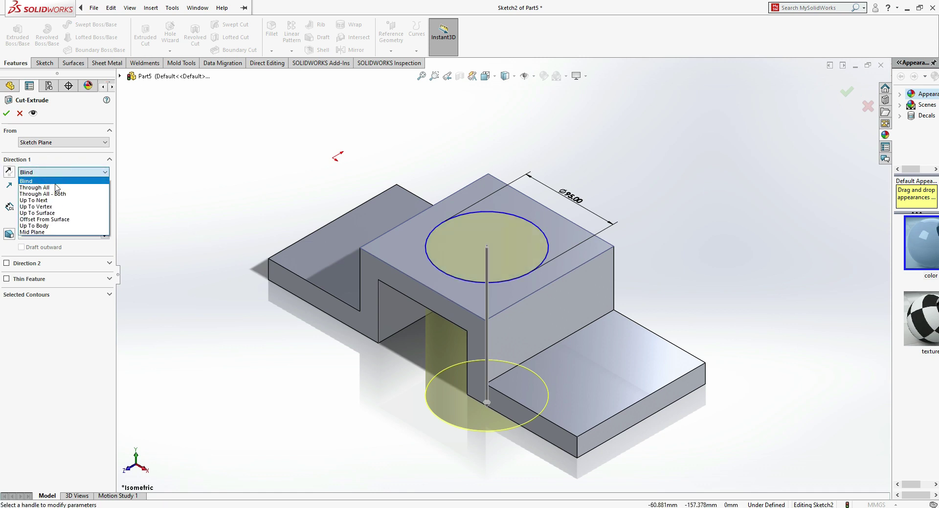
{"action": "left_click", "coordinate": [55, 187]}
{"action": "left_click", "coordinate": [6, 114]}
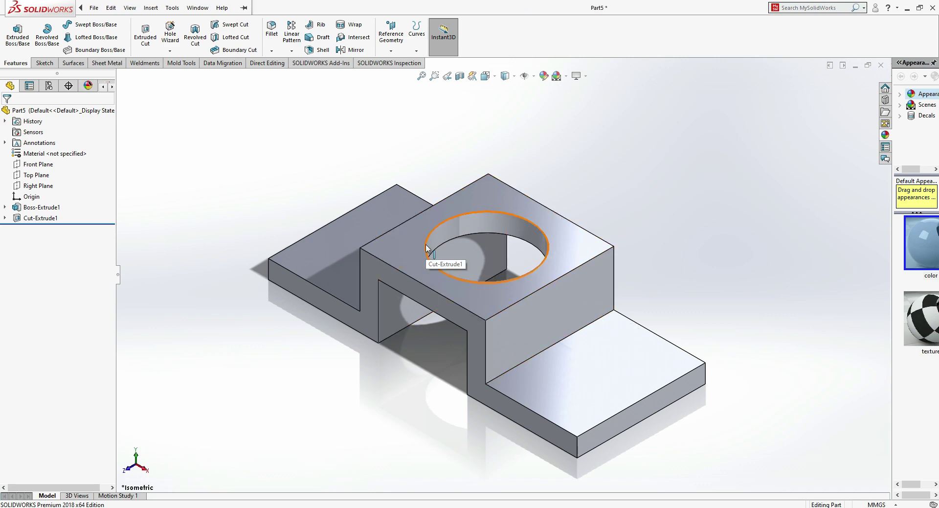
- Switch to the PDF drawing and erase the orange pen lines from the bracket
{"action": "key", "text": "alt+Tab"}
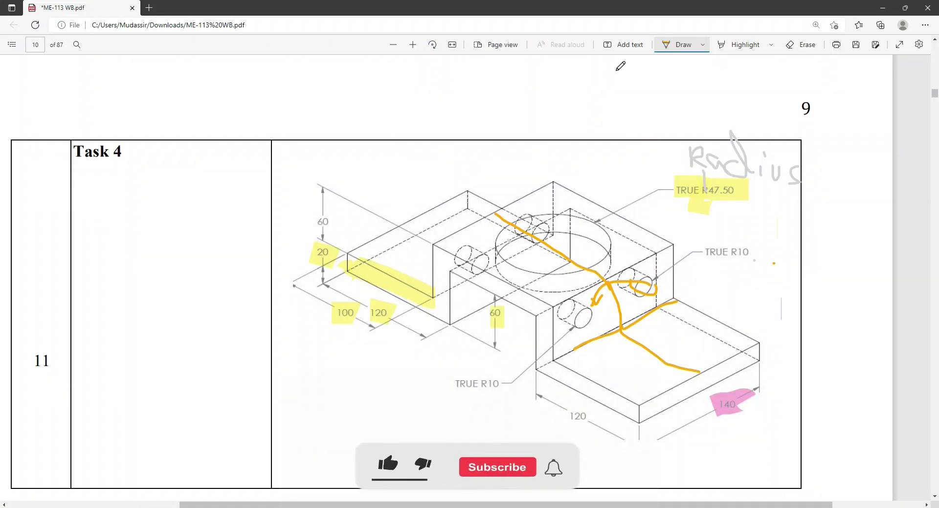
{"action": "left_click", "coordinate": [783, 49]}
{"action": "mouse_move", "coordinate": [619, 309]}
{"action": "left_mouse_down"}
{"action": "mouse_move", "coordinate": [648, 286]}
{"action": "mouse_move", "coordinate": [622, 336]}
{"action": "mouse_move", "coordinate": [621, 245]}
{"action": "mouse_move", "coordinate": [607, 300]}
{"action": "mouse_move", "coordinate": [644, 313]}
{"action": "left_mouse_up"}
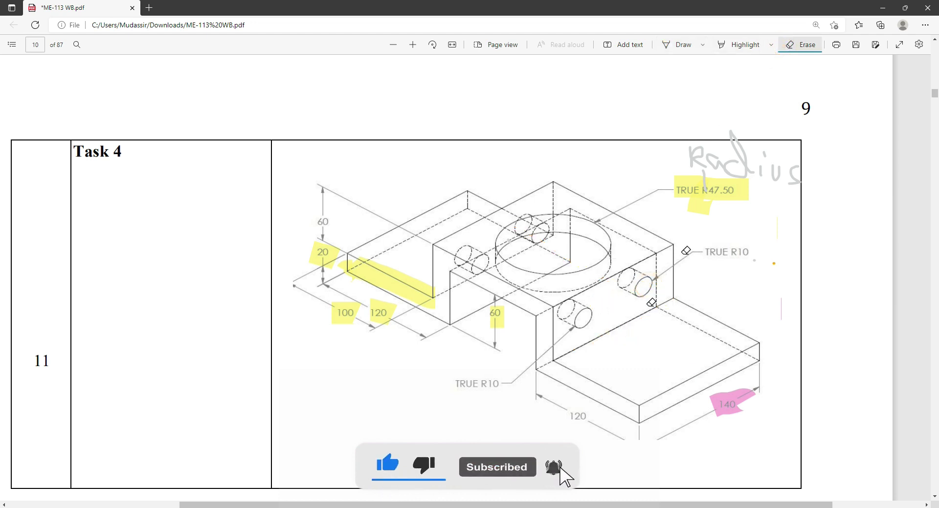
{"action": "left_click", "coordinate": [743, 44]}
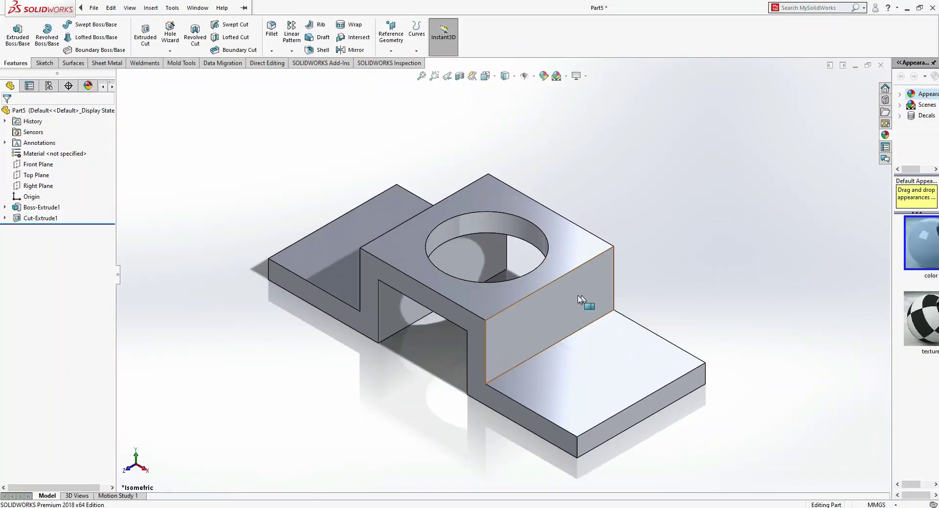
- Switch to SOLIDWORKS, start a sketch on the vertical step face above the flange and draw two circles near its ends, radii about 10 and 9 mm
{"action": "left_click", "coordinate": [582, 299]}
{"action": "left_click", "coordinate": [621, 265]}
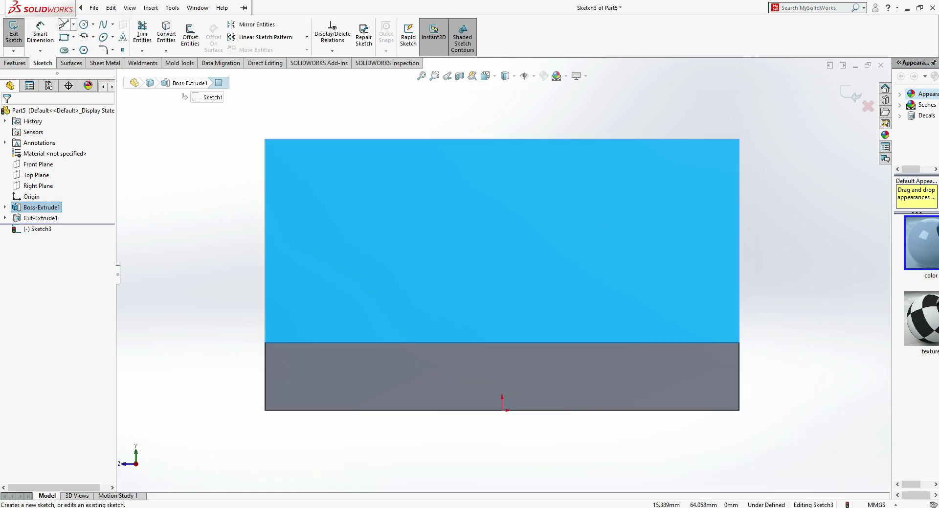
{"action": "left_click", "coordinate": [84, 24]}
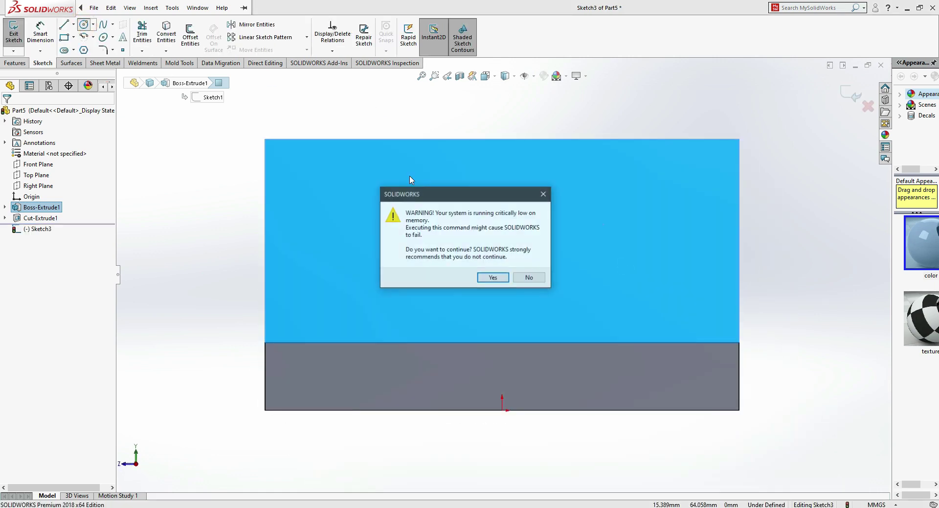
{"action": "left_click", "coordinate": [528, 278]}
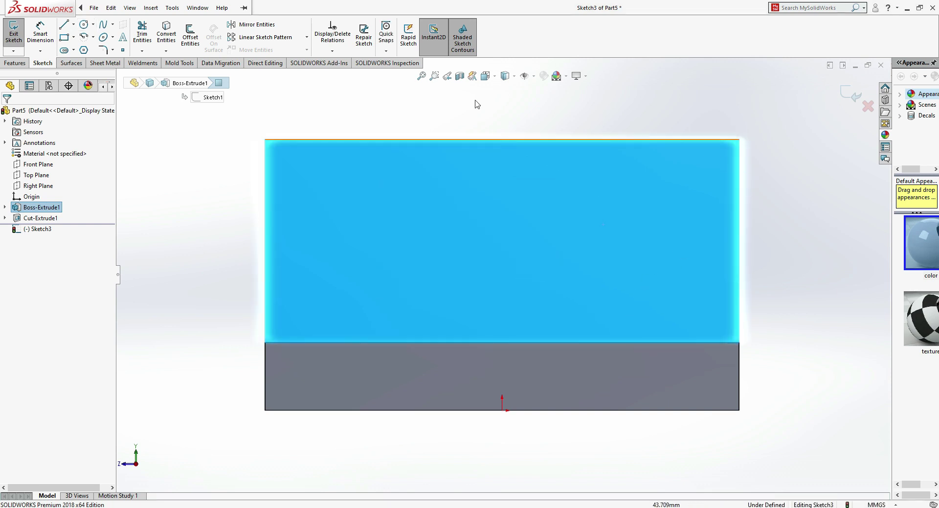
{"action": "left_click", "coordinate": [83, 25]}
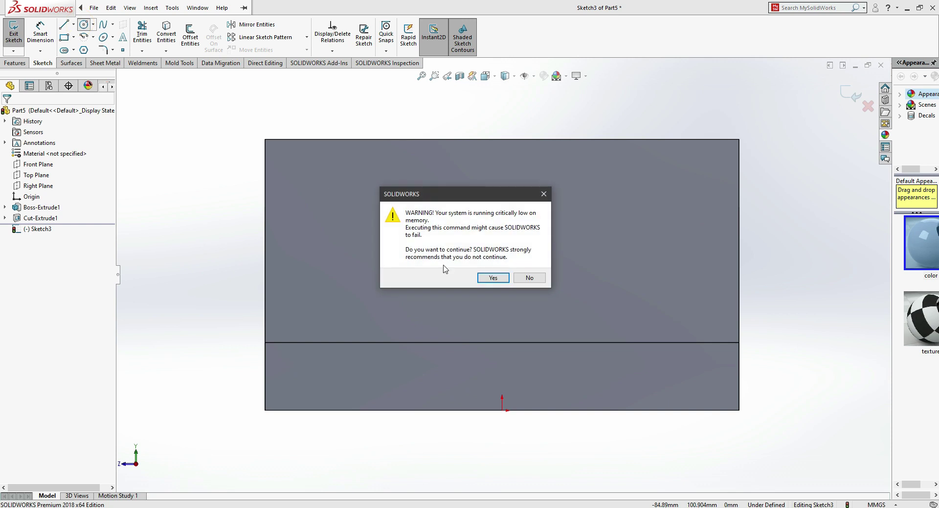
{"action": "left_click", "coordinate": [492, 277]}
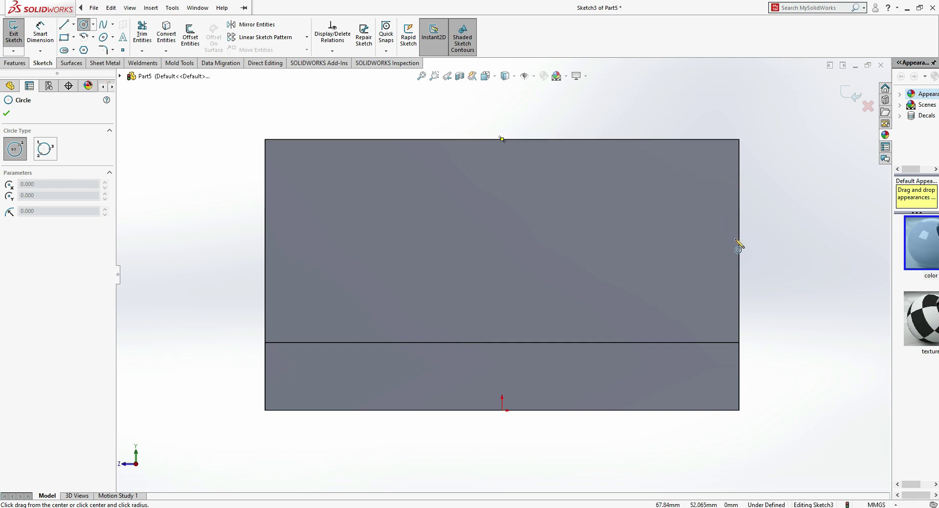
{"action": "left_click", "coordinate": [661, 241]}
{"action": "left_click", "coordinate": [678, 211]}
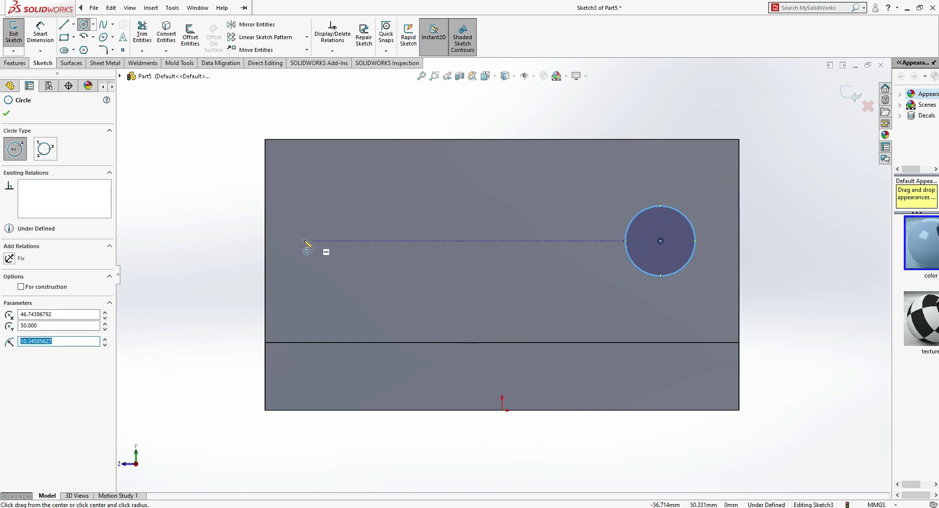
{"action": "left_click", "coordinate": [337, 244]}
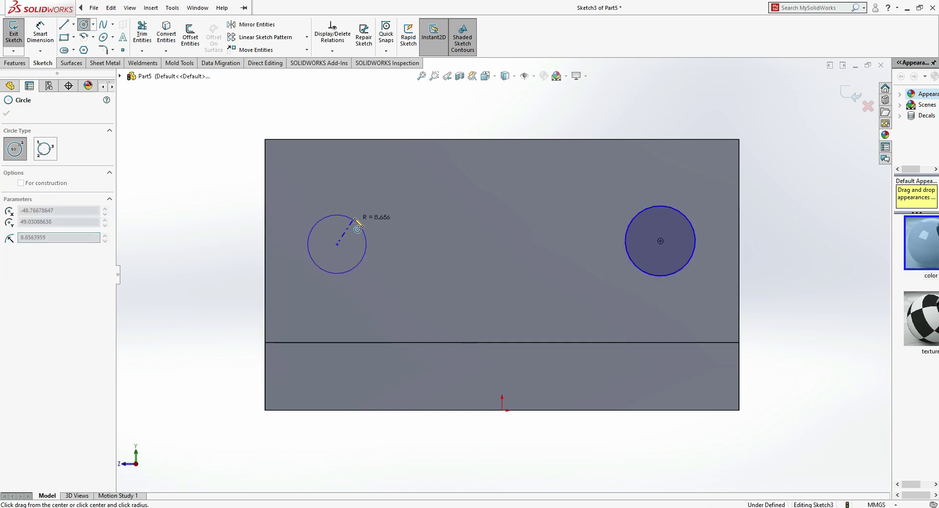
{"action": "left_click", "coordinate": [357, 221]}
{"action": "key", "text": "Escape"}
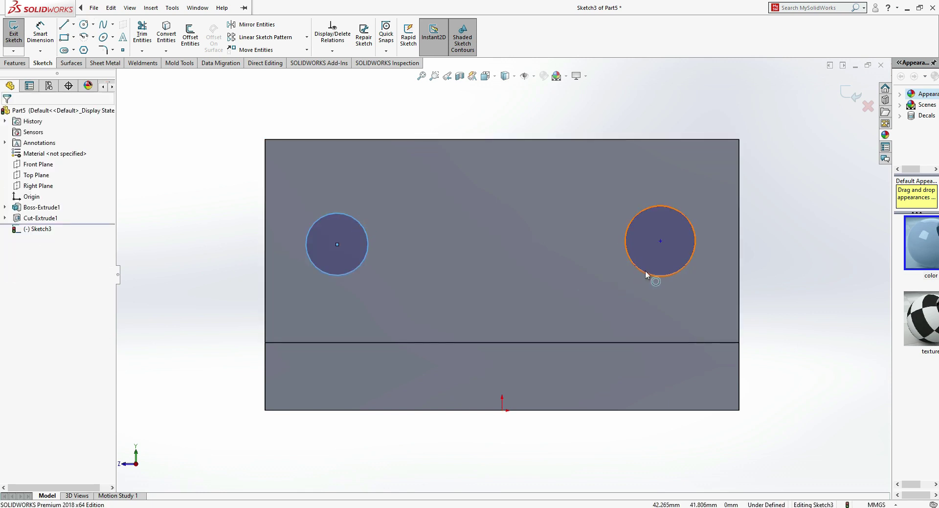
- Add an Equal relation between the two circles on the vertical step face
{"action": "left_click_drag", "start_coordinate": [647, 272], "coordinate": [352, 279]}
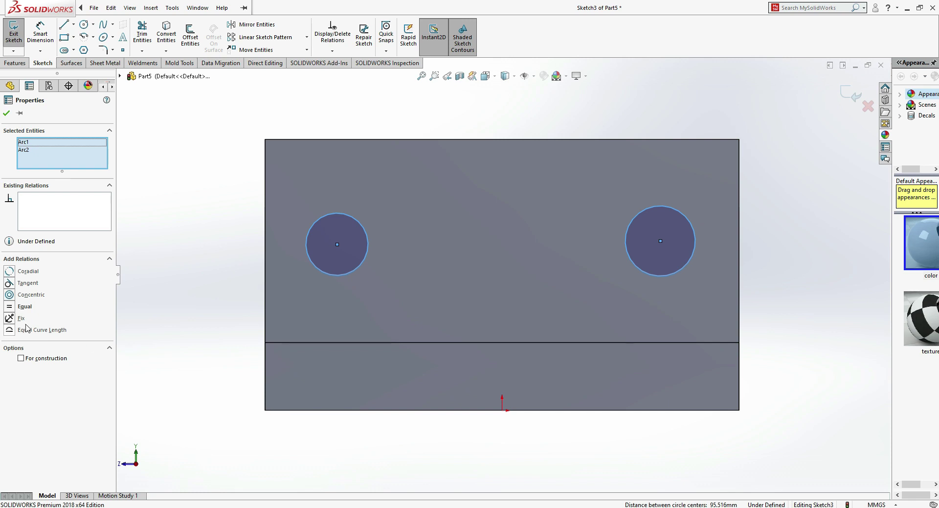
{"action": "left_click", "coordinate": [11, 309]}
{"action": "left_click", "coordinate": [153, 315]}
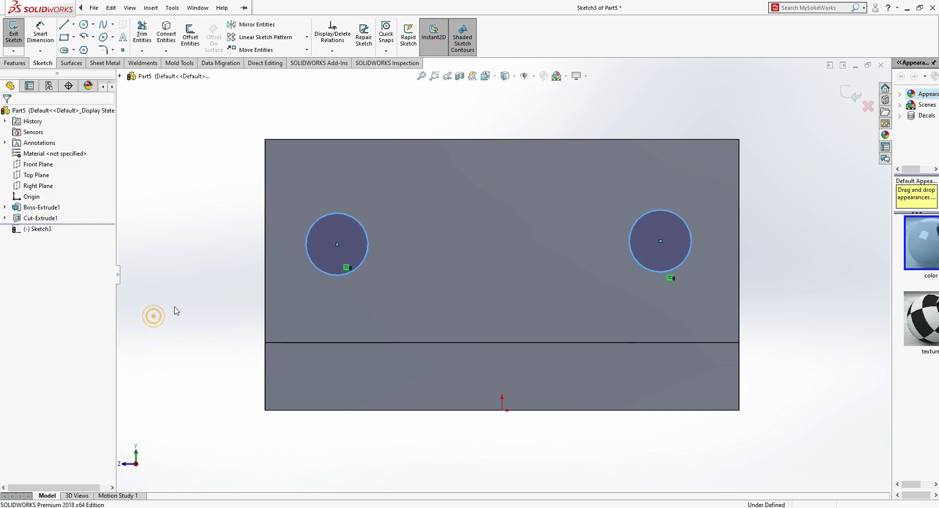
- Align the centres of the two circles with a Horizontal relation
{"action": "left_click", "coordinate": [338, 245]}
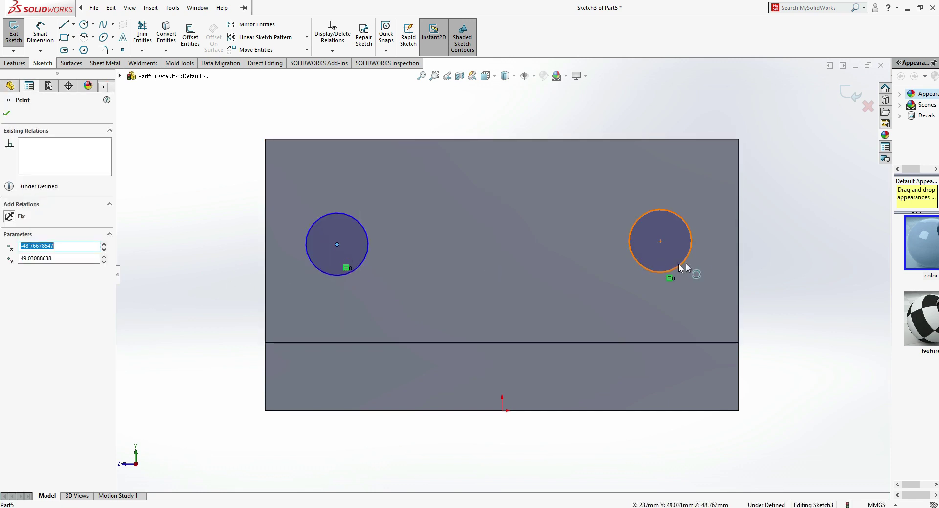
{"action": "left_click", "coordinate": [660, 241], "text": "ctrl"}
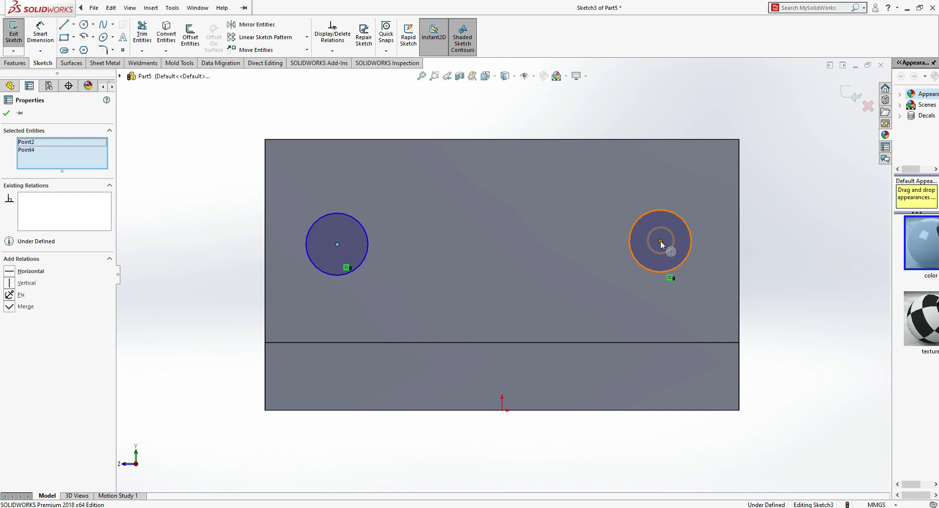
{"action": "left_click", "coordinate": [13, 270]}
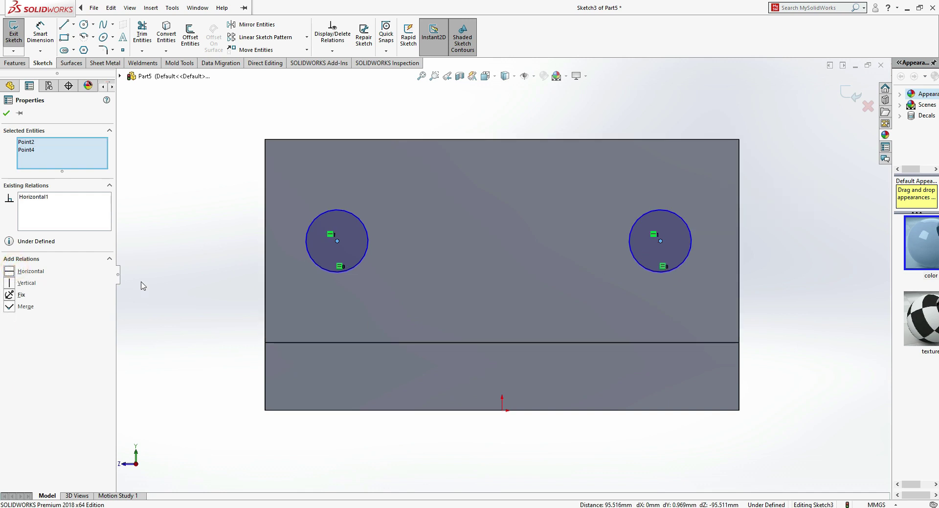
{"action": "left_click", "coordinate": [147, 274]}
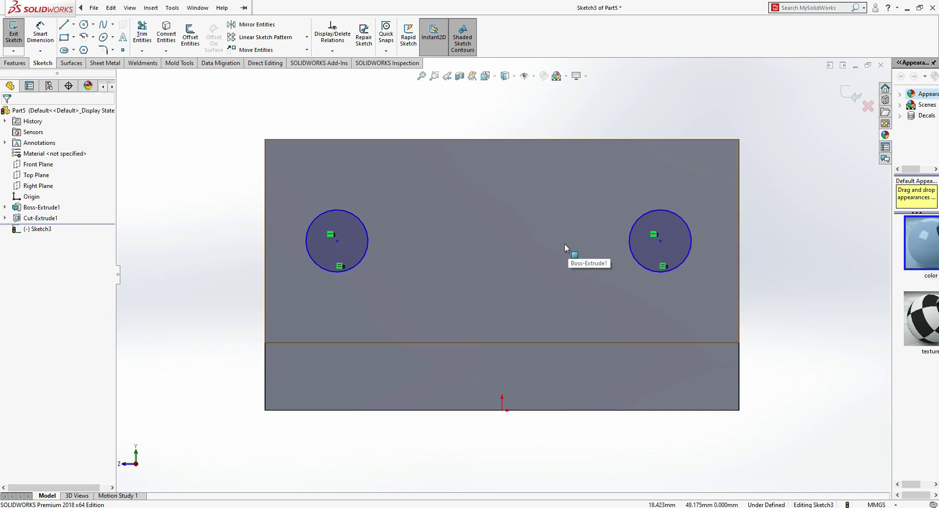
- Dimension the right-hand circle to a 20 mm diameter, checking it against the R10 callout in the PDF drawing
{"action": "key", "text": "alt+Tab"}
{"action": "key", "text": "alt+Tab"}
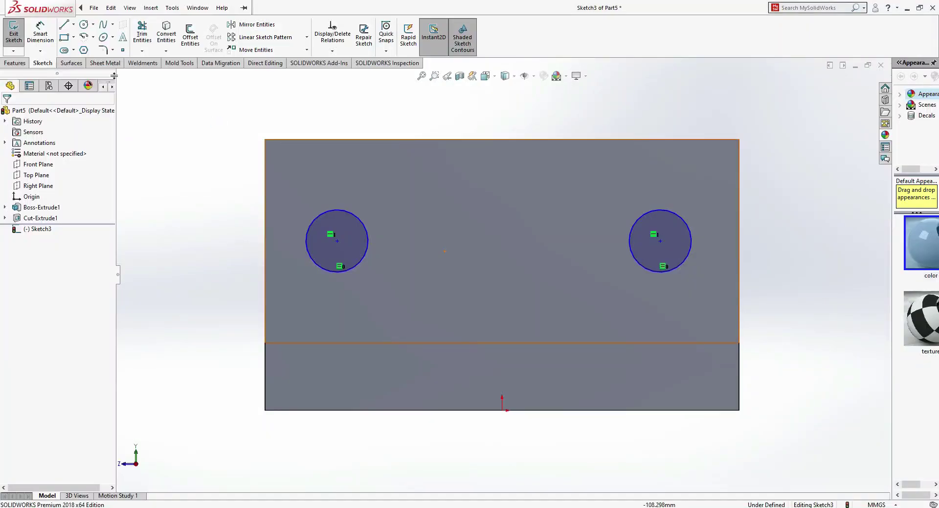
{"action": "left_click", "coordinate": [689, 251]}
{"action": "left_click", "coordinate": [772, 254]}
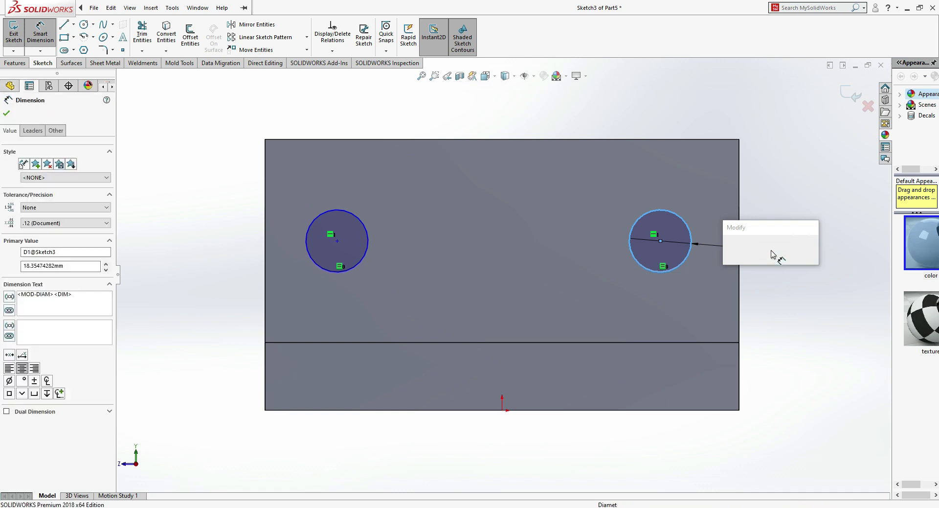
{"action": "type", "text": "10"}
{"action": "key", "text": "Return"}
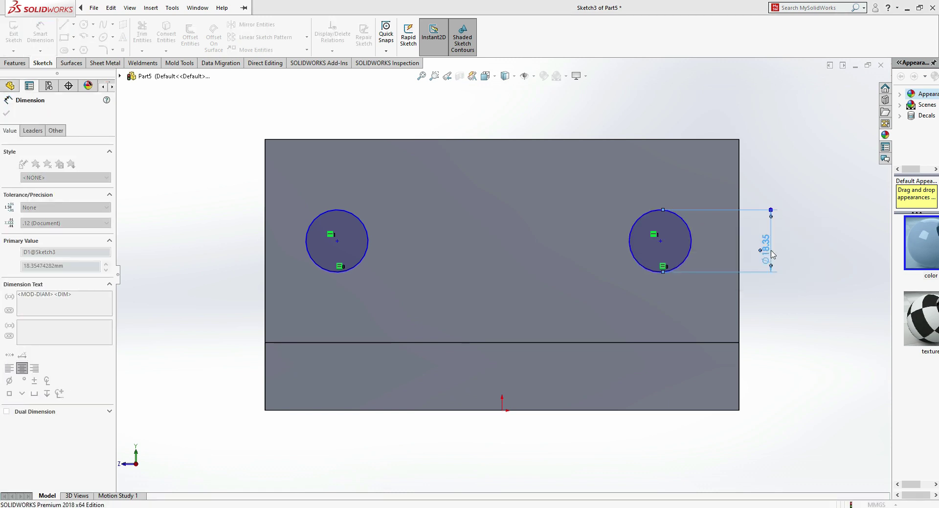
{"action": "key", "text": "alt+Tab"}
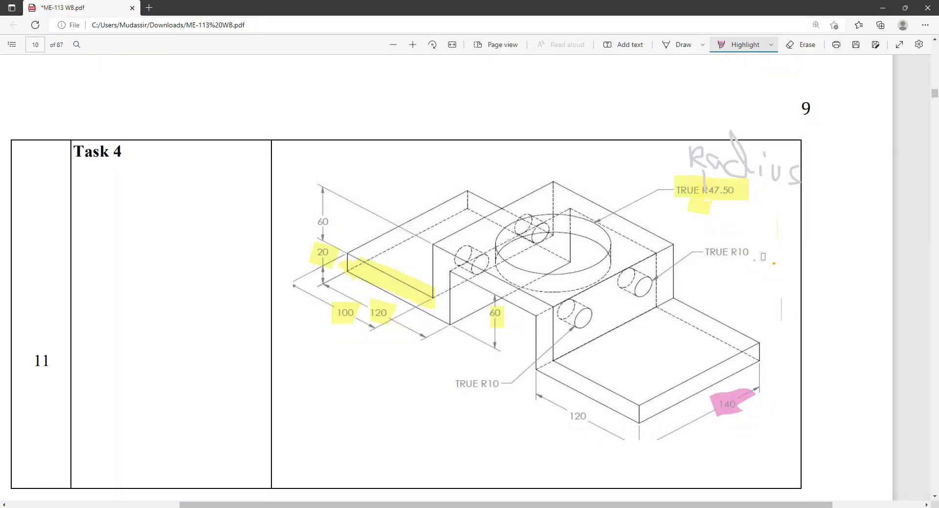
{"action": "key", "text": "alt+Tab"}
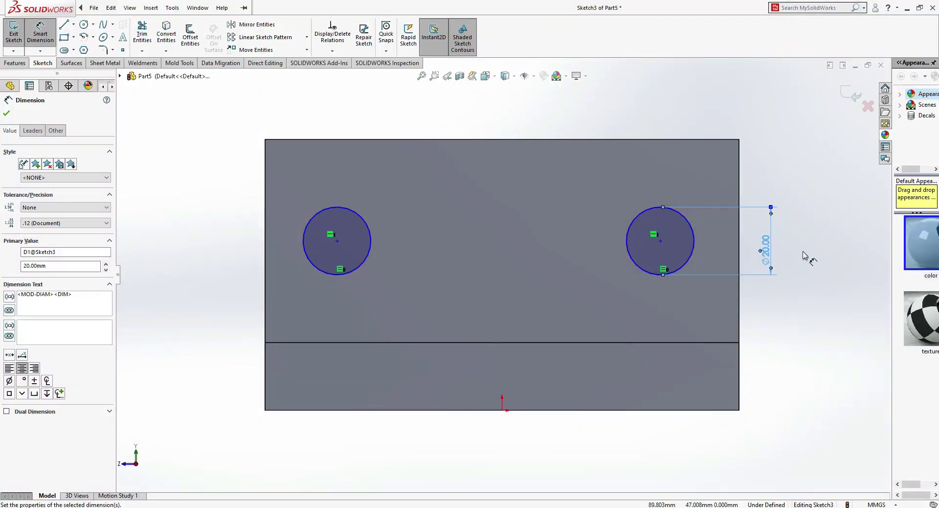
- Dimension the right-hand circle's centre 30 mm below the step face's upper edge, after consulting the PDF drawing
{"action": "key", "text": "alt+Tab"}
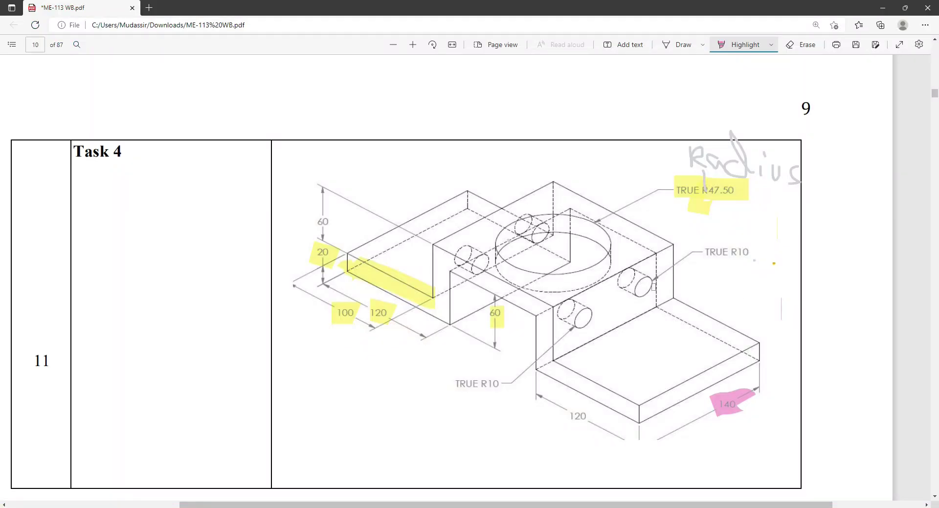
{"action": "key", "text": "alt+Tab"}
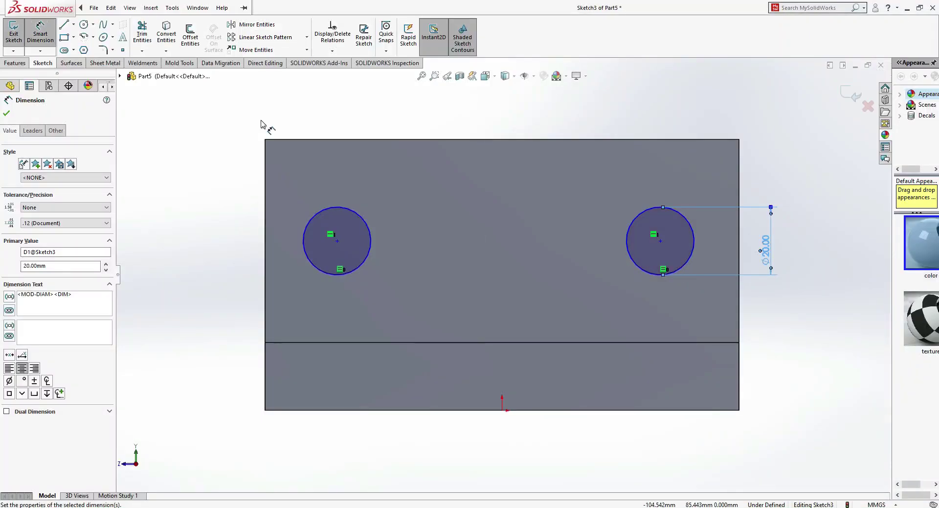
{"action": "left_click", "coordinate": [661, 241]}
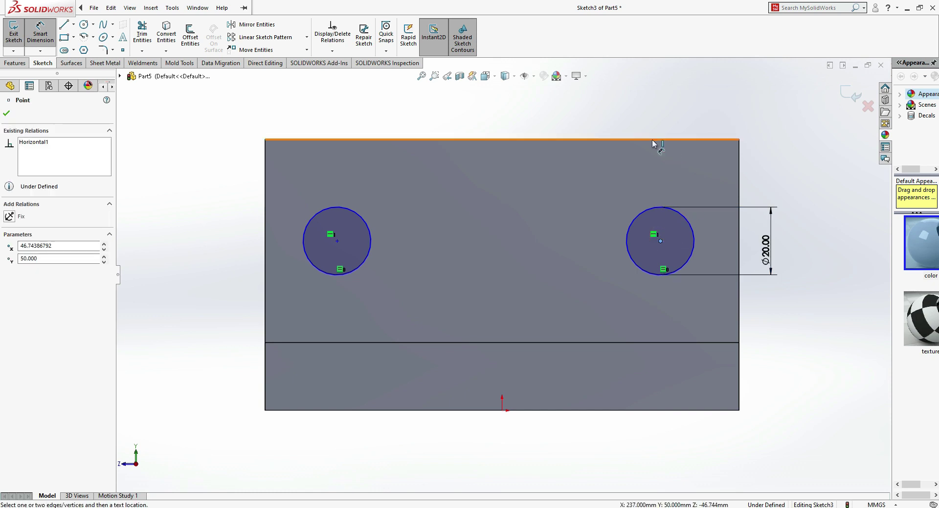
{"action": "left_click", "coordinate": [655, 140]}
{"action": "left_click", "coordinate": [849, 190]}
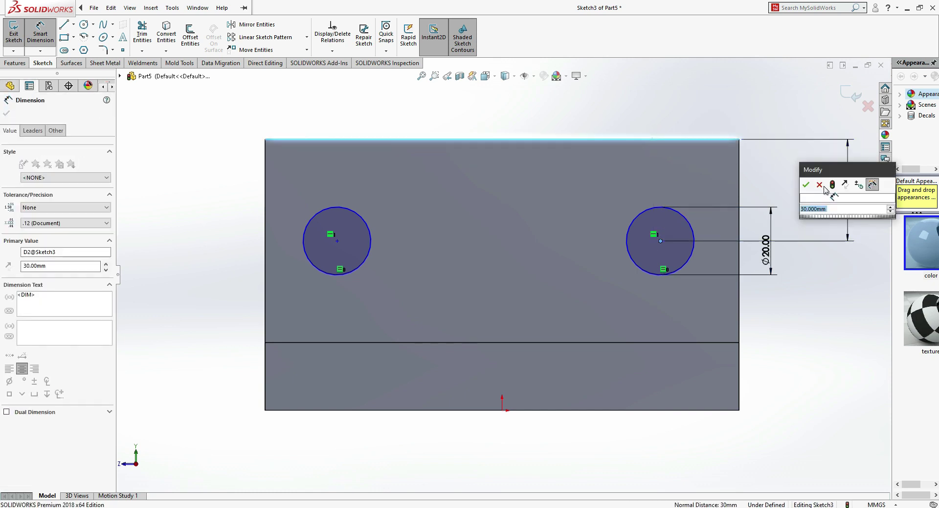
{"action": "key", "text": "Return"}
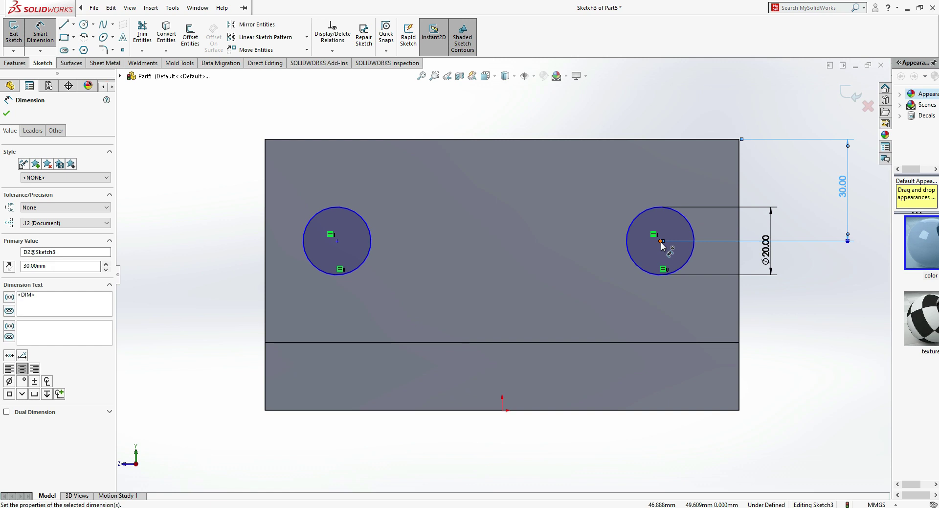
- Add a driven dimension between the right-hand circle's centre and the step face's lower edge
{"action": "left_click", "coordinate": [660, 241]}
{"action": "left_click", "coordinate": [698, 342]}
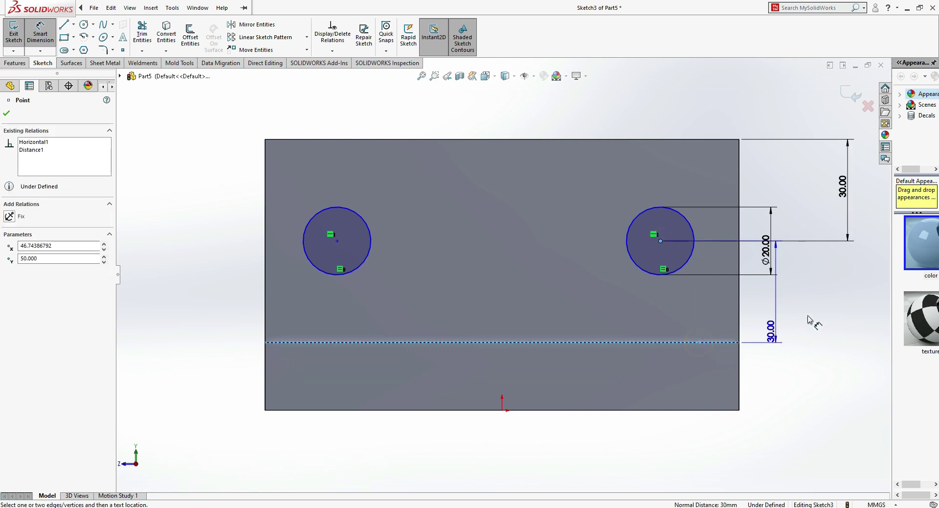
{"action": "left_click", "coordinate": [813, 316]}
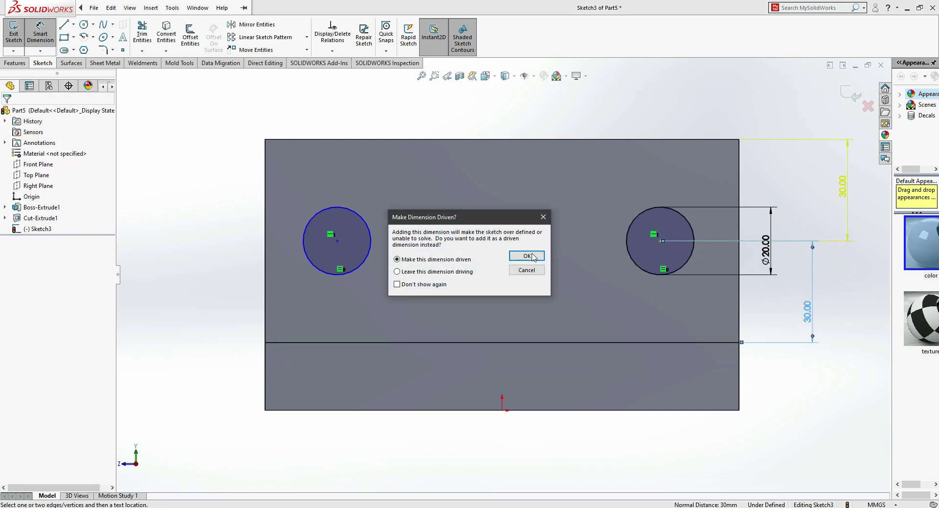
{"action": "left_click", "coordinate": [526, 256]}
- Consult the PDF drawing and dimension the right-hand circle's centre 25 mm from the nearest side edge of the face
{"action": "key", "text": "alt+Tab"}
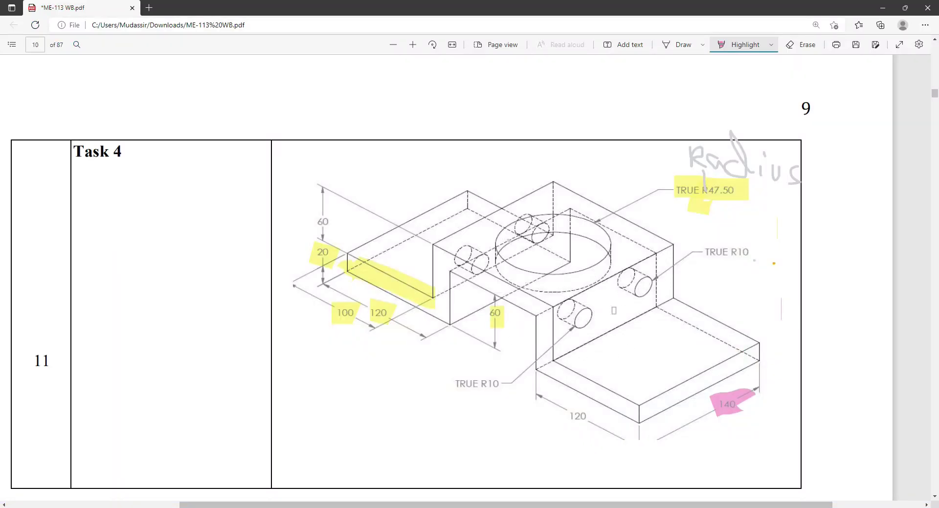
{"action": "key", "text": "alt+Tab"}
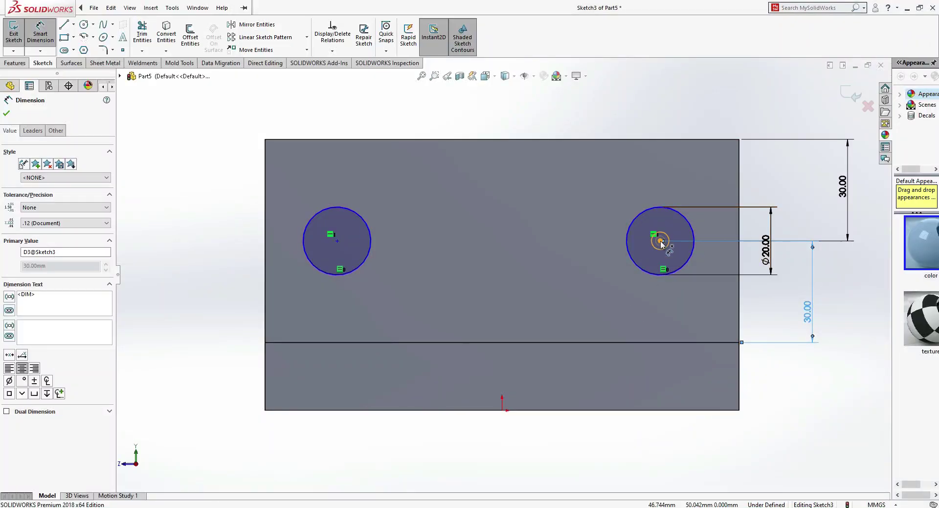
{"action": "left_click", "coordinate": [660, 241]}
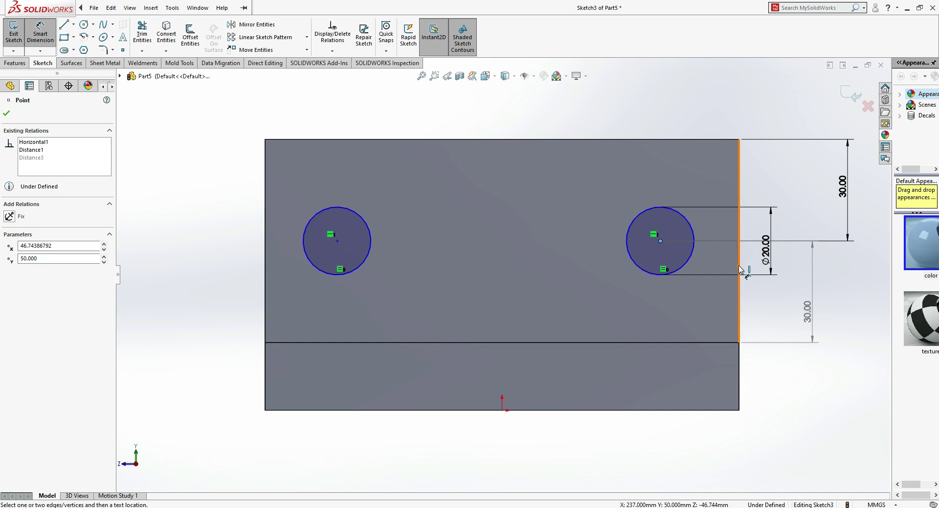
{"action": "left_click", "coordinate": [739, 268]}
{"action": "left_click", "coordinate": [685, 115]}
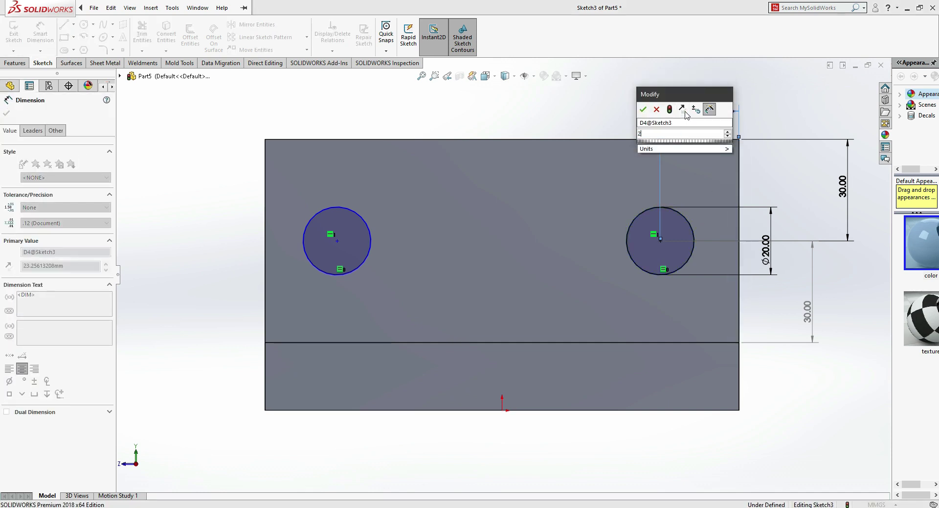
{"action": "type", "text": "25"}
{"action": "key", "text": "Return"}
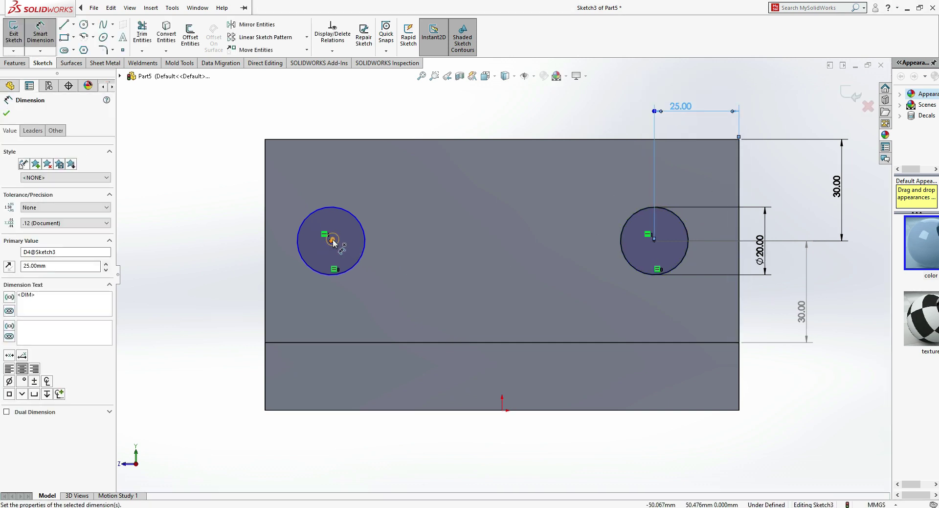
- Dimension the left-hand circle's centre 25 mm from its nearest side edge of the face
{"action": "left_click", "coordinate": [331, 241]}
{"action": "left_click", "coordinate": [266, 256]}
{"action": "left_click", "coordinate": [313, 130]}
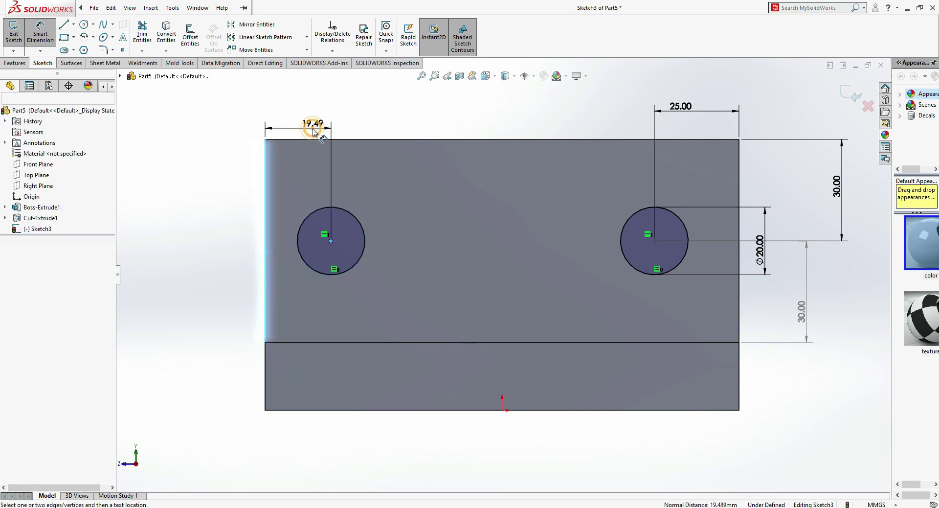
{"action": "key", "text": "Return"}
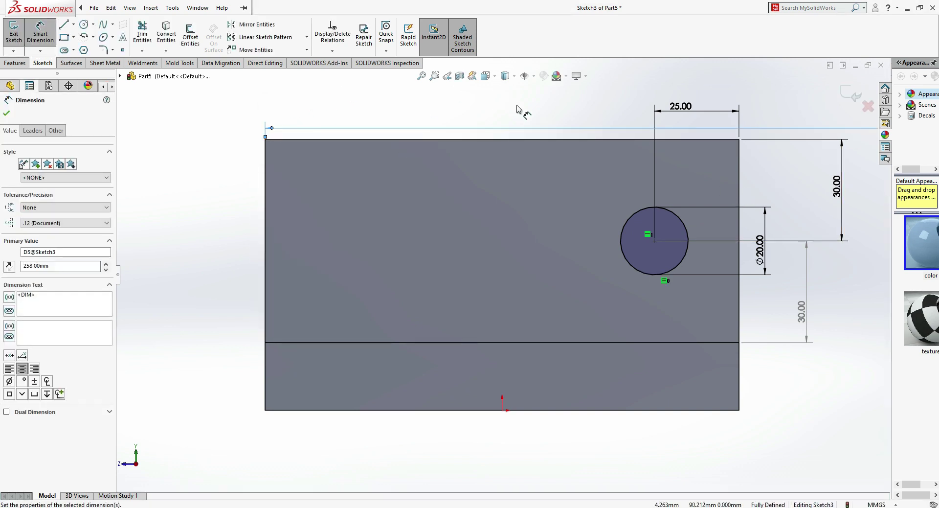
{"action": "key", "text": "Escape"}
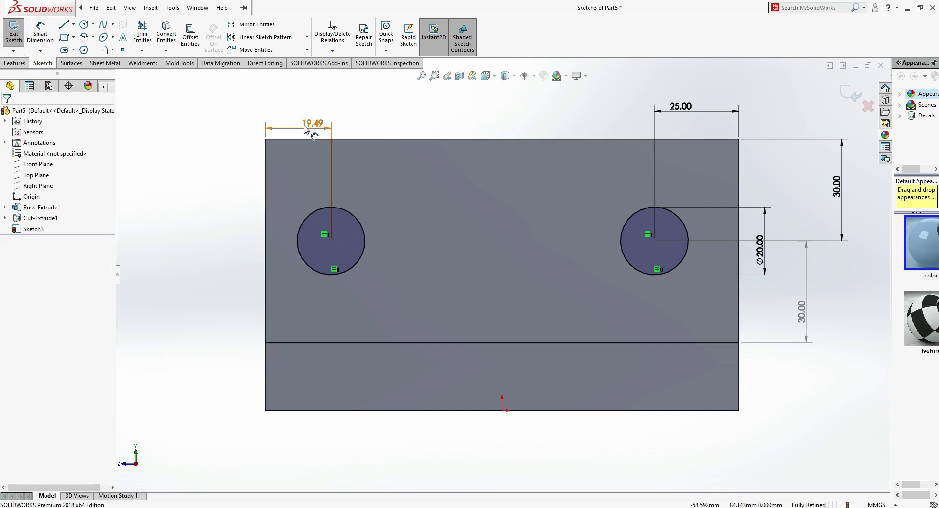
{"action": "left_click", "coordinate": [304, 125]}
{"action": "type", "text": "25"}
{"action": "key", "text": "Return"}
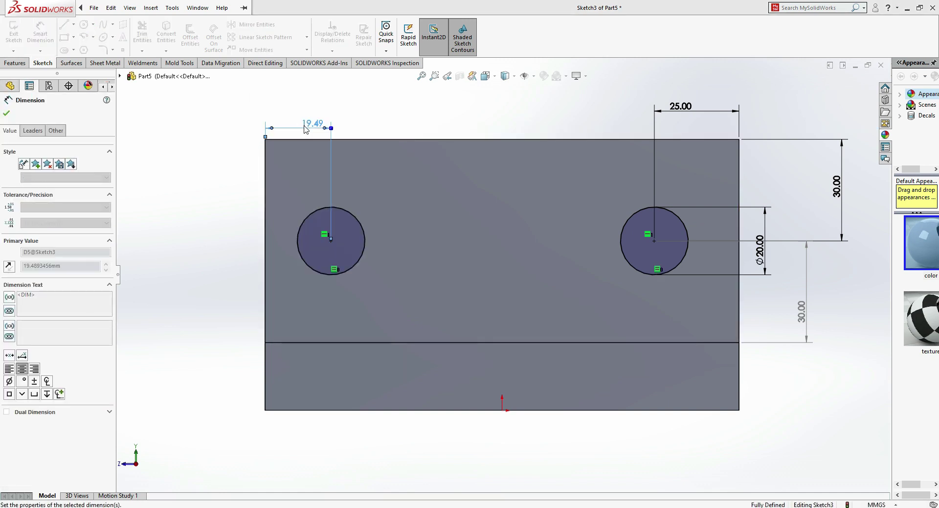
{"action": "left_click", "coordinate": [6, 113]}
- Cut both circles through the bracket with an Extruded Cut set to Through All
{"action": "left_click", "coordinate": [15, 63]}
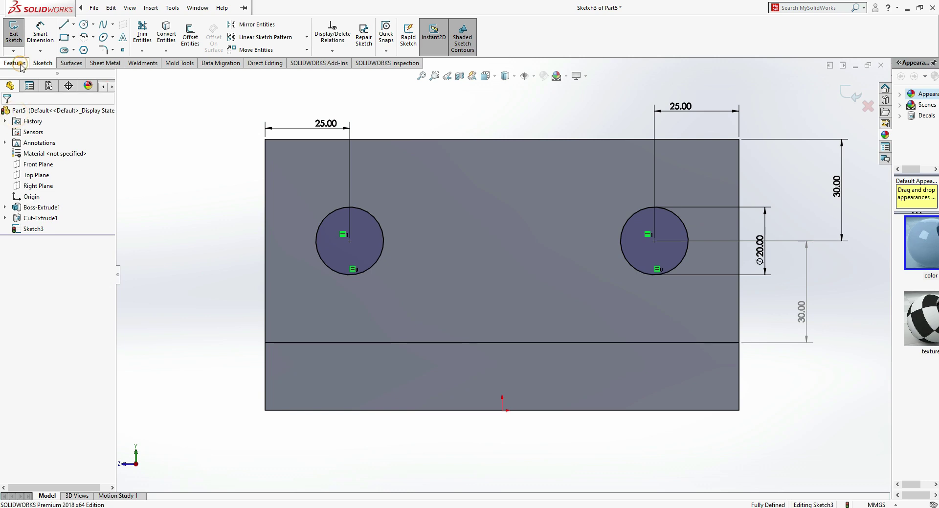
{"action": "key", "text": "ctrl+7"}
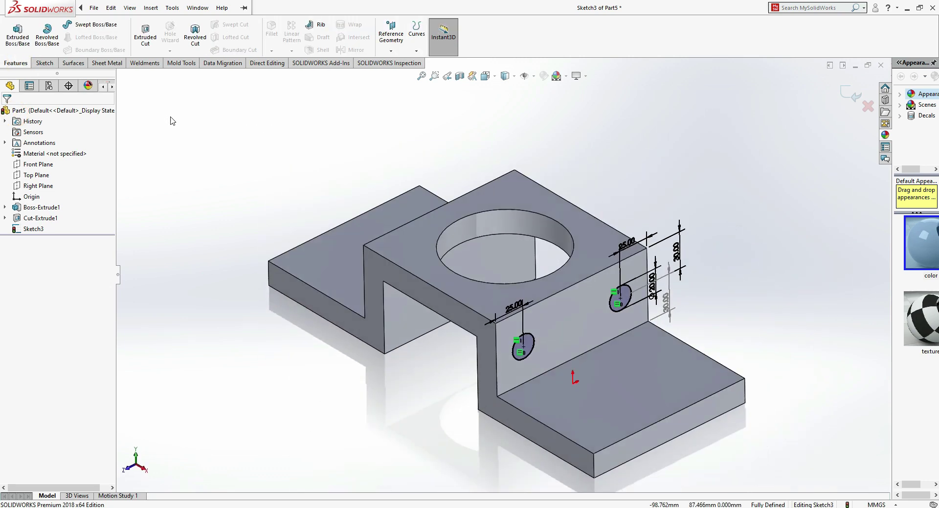
{"action": "left_click", "coordinate": [145, 34]}
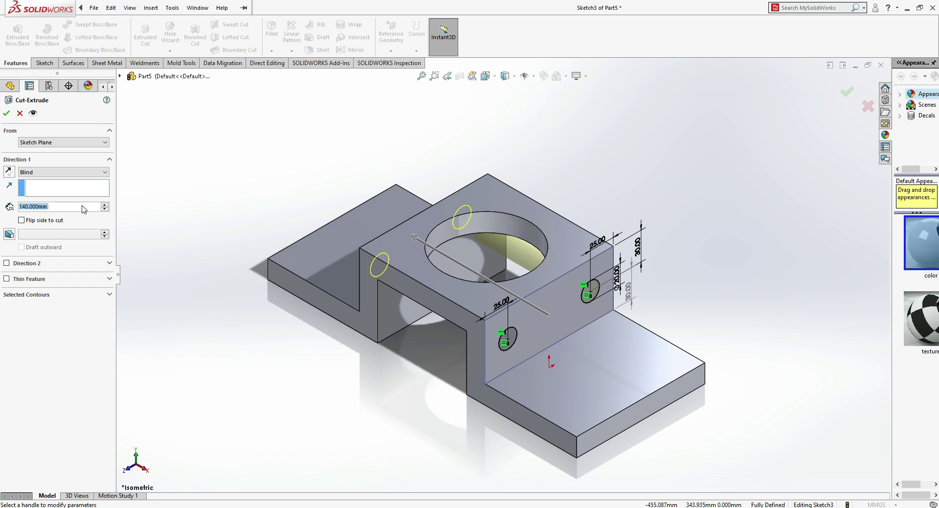
{"action": "left_click", "coordinate": [84, 172]}
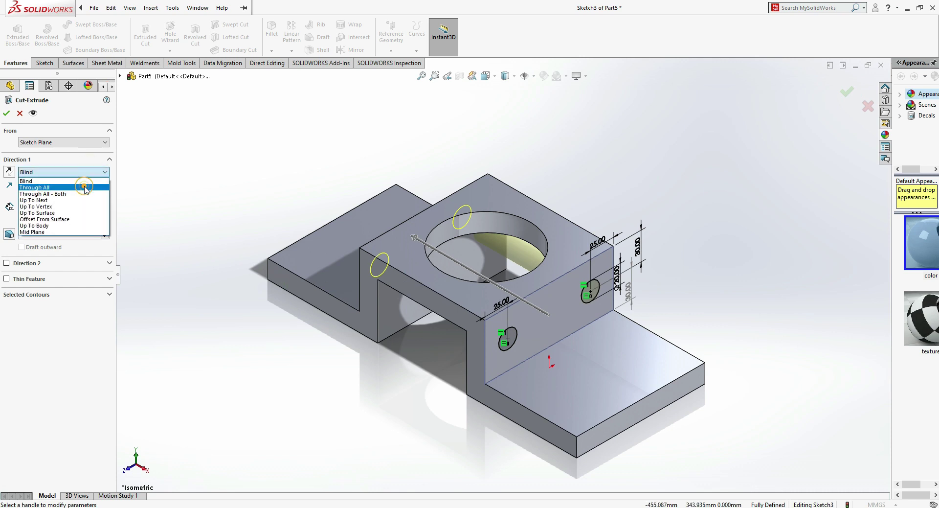
{"action": "left_click", "coordinate": [84, 187]}
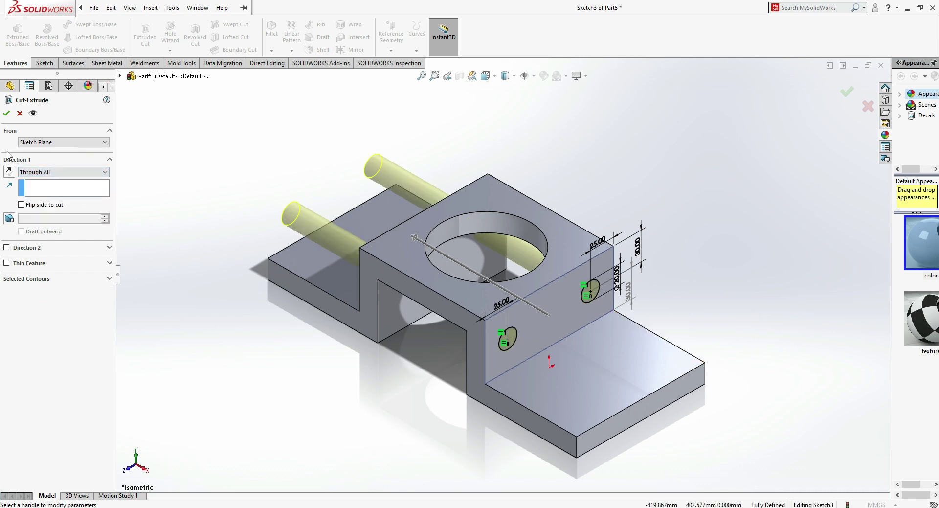
{"action": "left_click", "coordinate": [6, 113]}
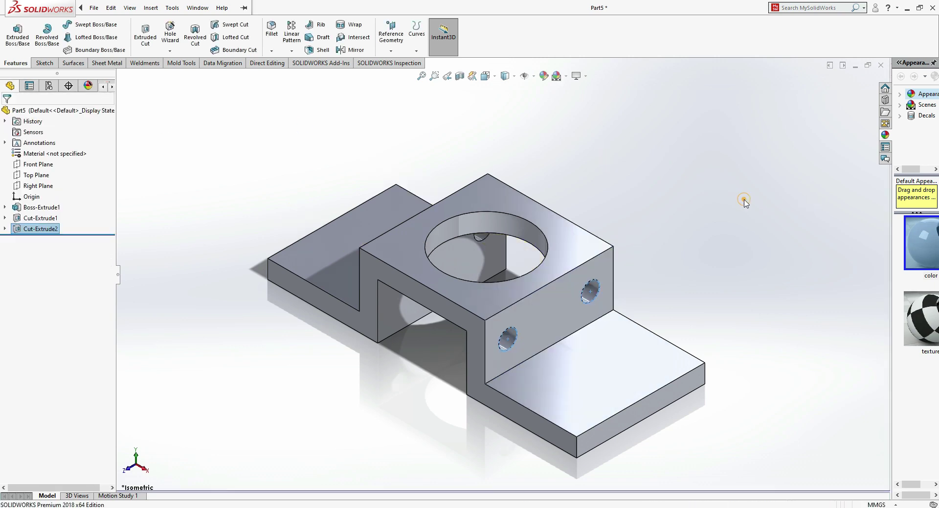
{"action": "middle_click_drag", "start_coordinate": [750, 285], "coordinate": [761, 304]}
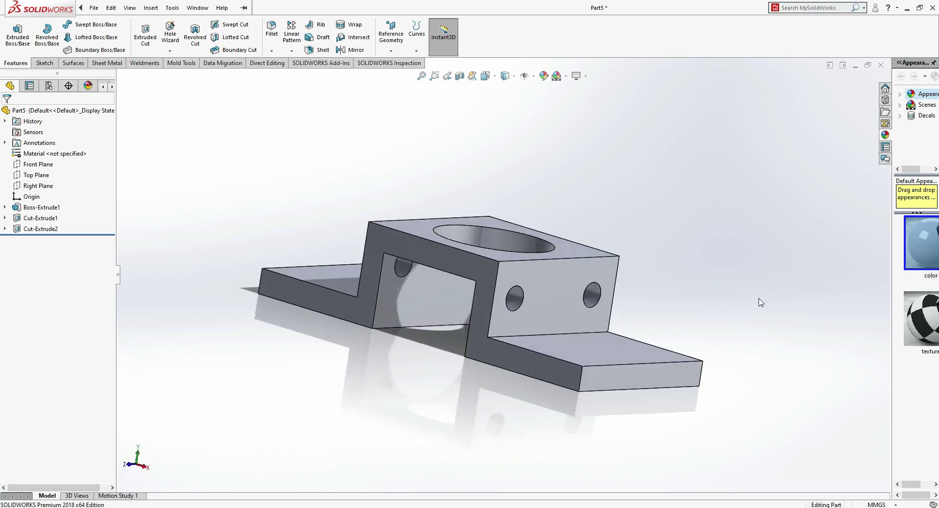
{"action": "key", "text": "ctrl+7"}
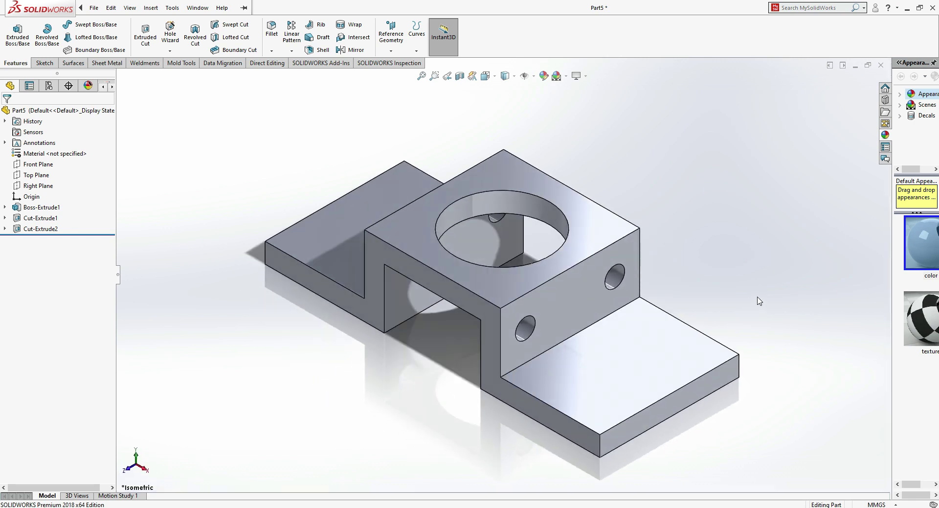
- Compare the bracket with the PDF drawing, and apply a yellow appearance (RGB 255, 255, 0) to the whole part
{"action": "key", "text": "alt+Tab"}
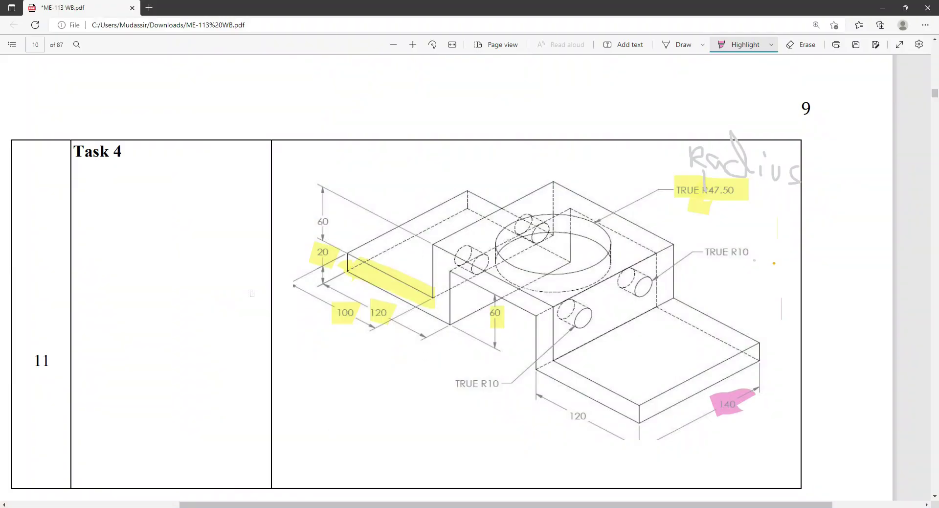
{"action": "key", "text": "alt+Tab"}
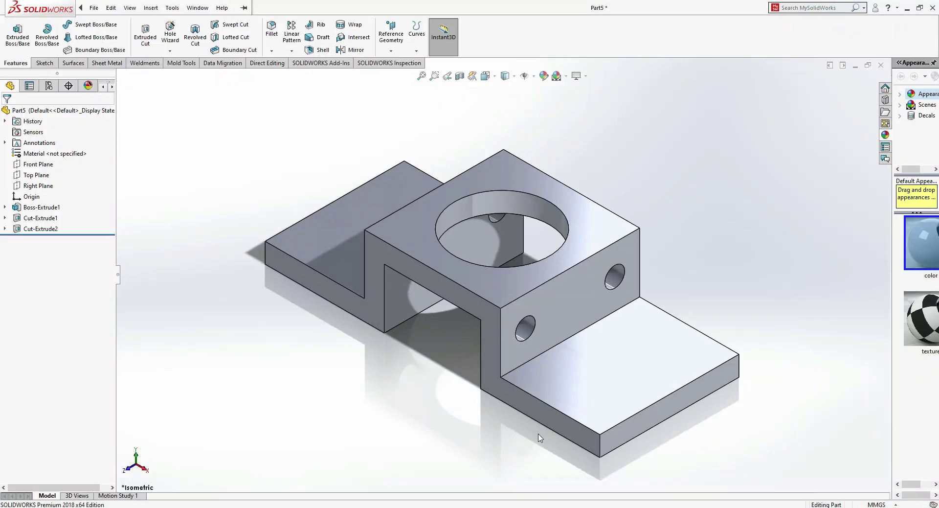
{"action": "left_click", "coordinate": [543, 82]}
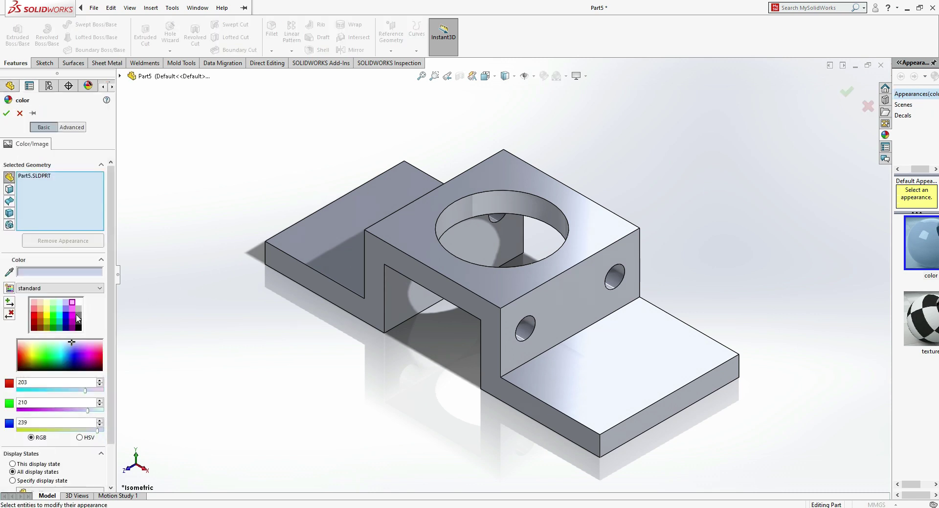
{"action": "left_click", "coordinate": [47, 322]}
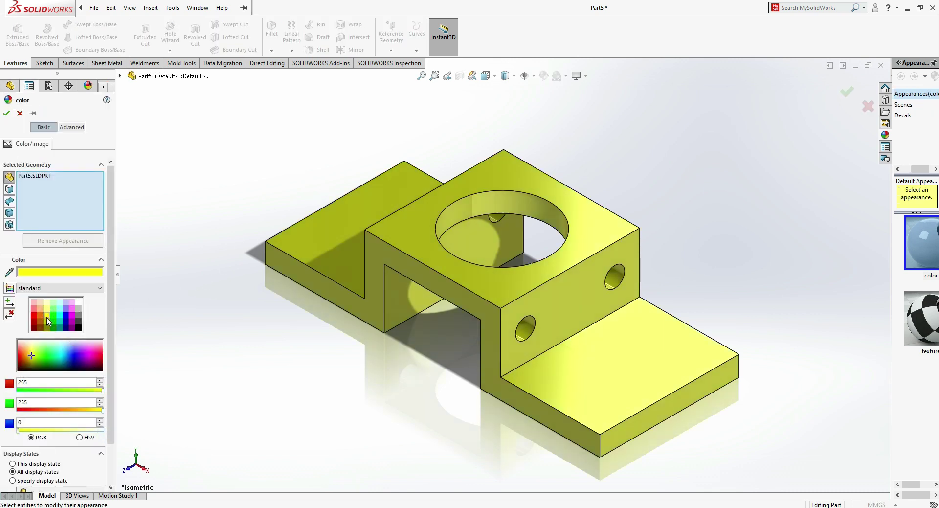
{"action": "left_click", "coordinate": [6, 113]}
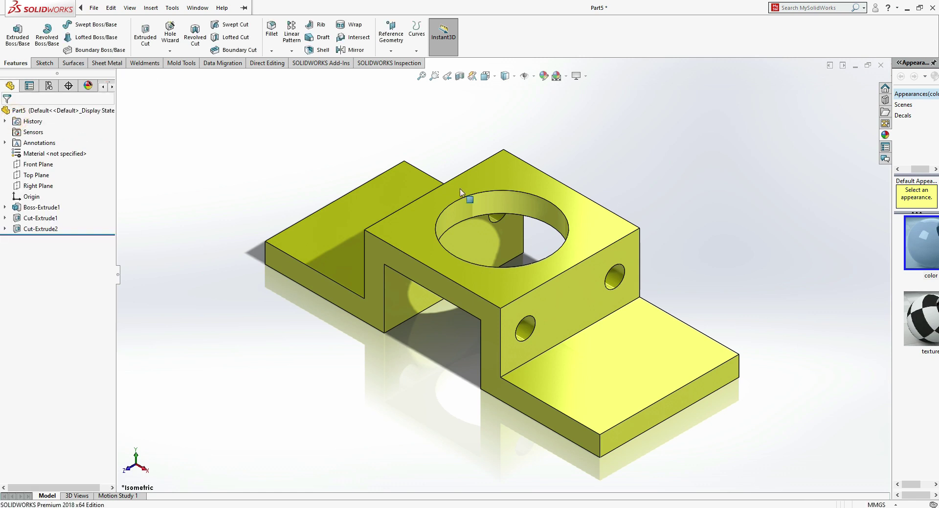